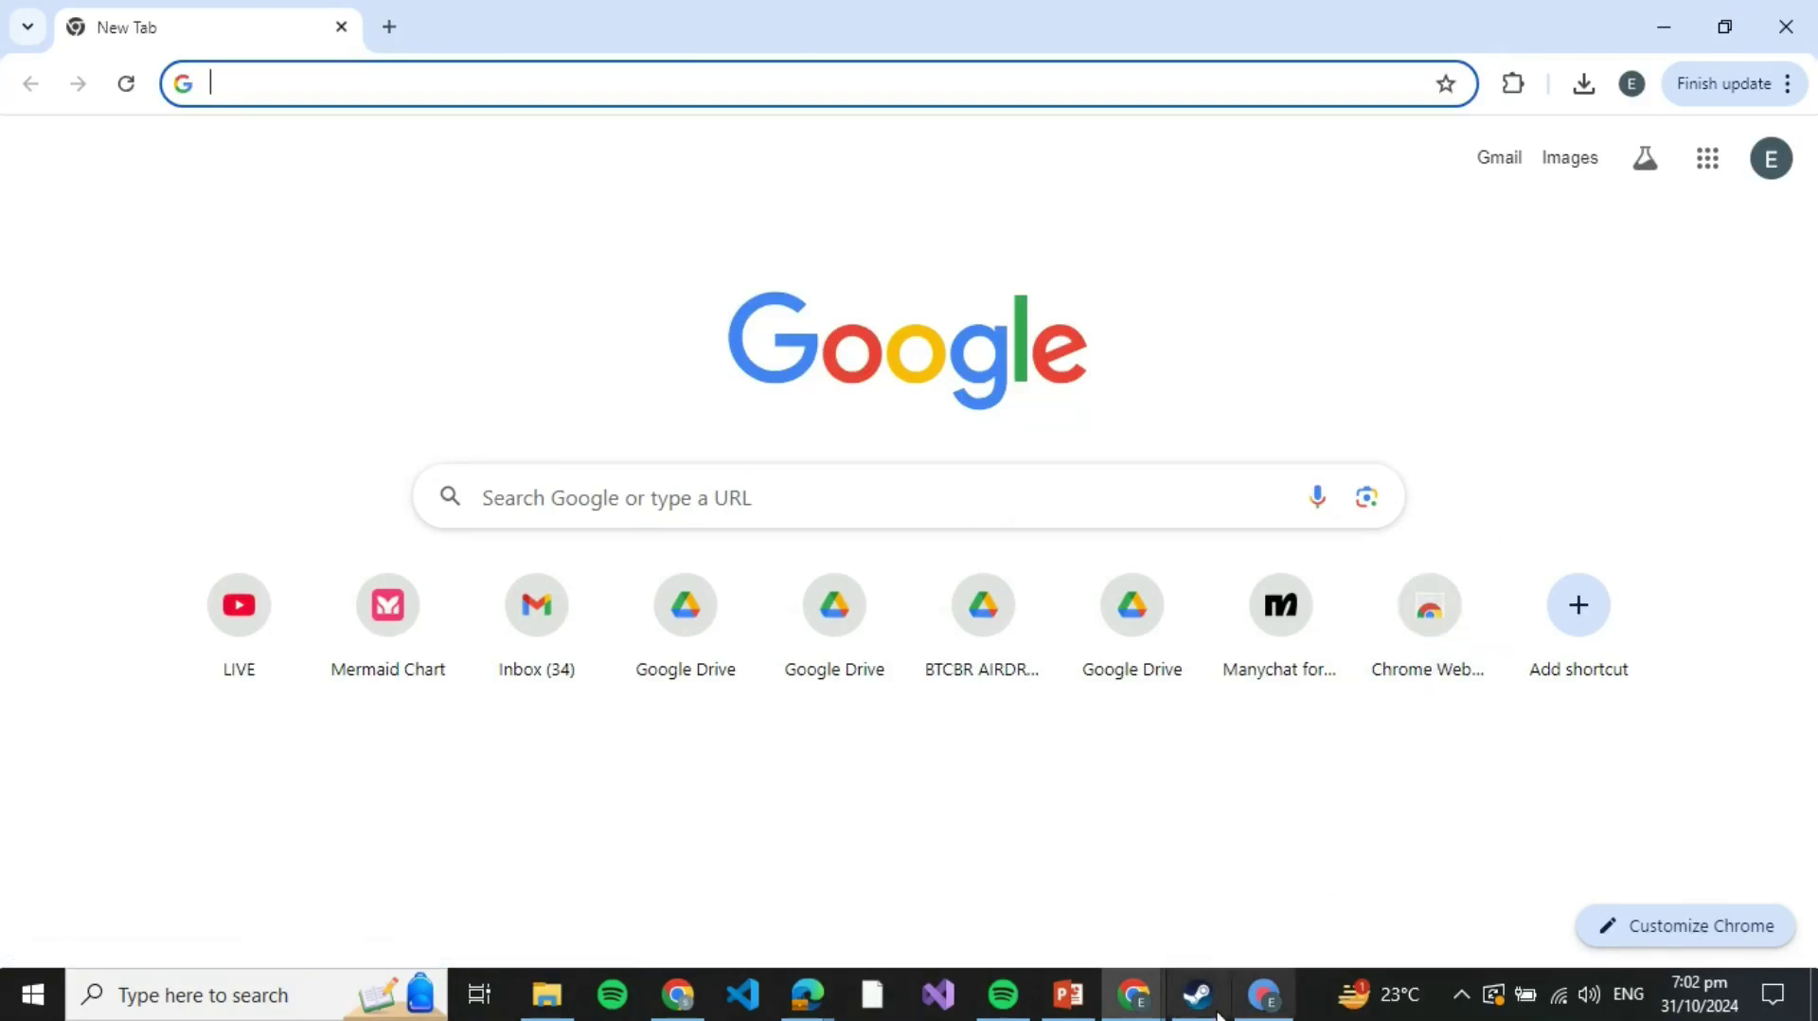
Search the web for 'steam' in Chrome to reach the Steam About page
click(1200, 1009)
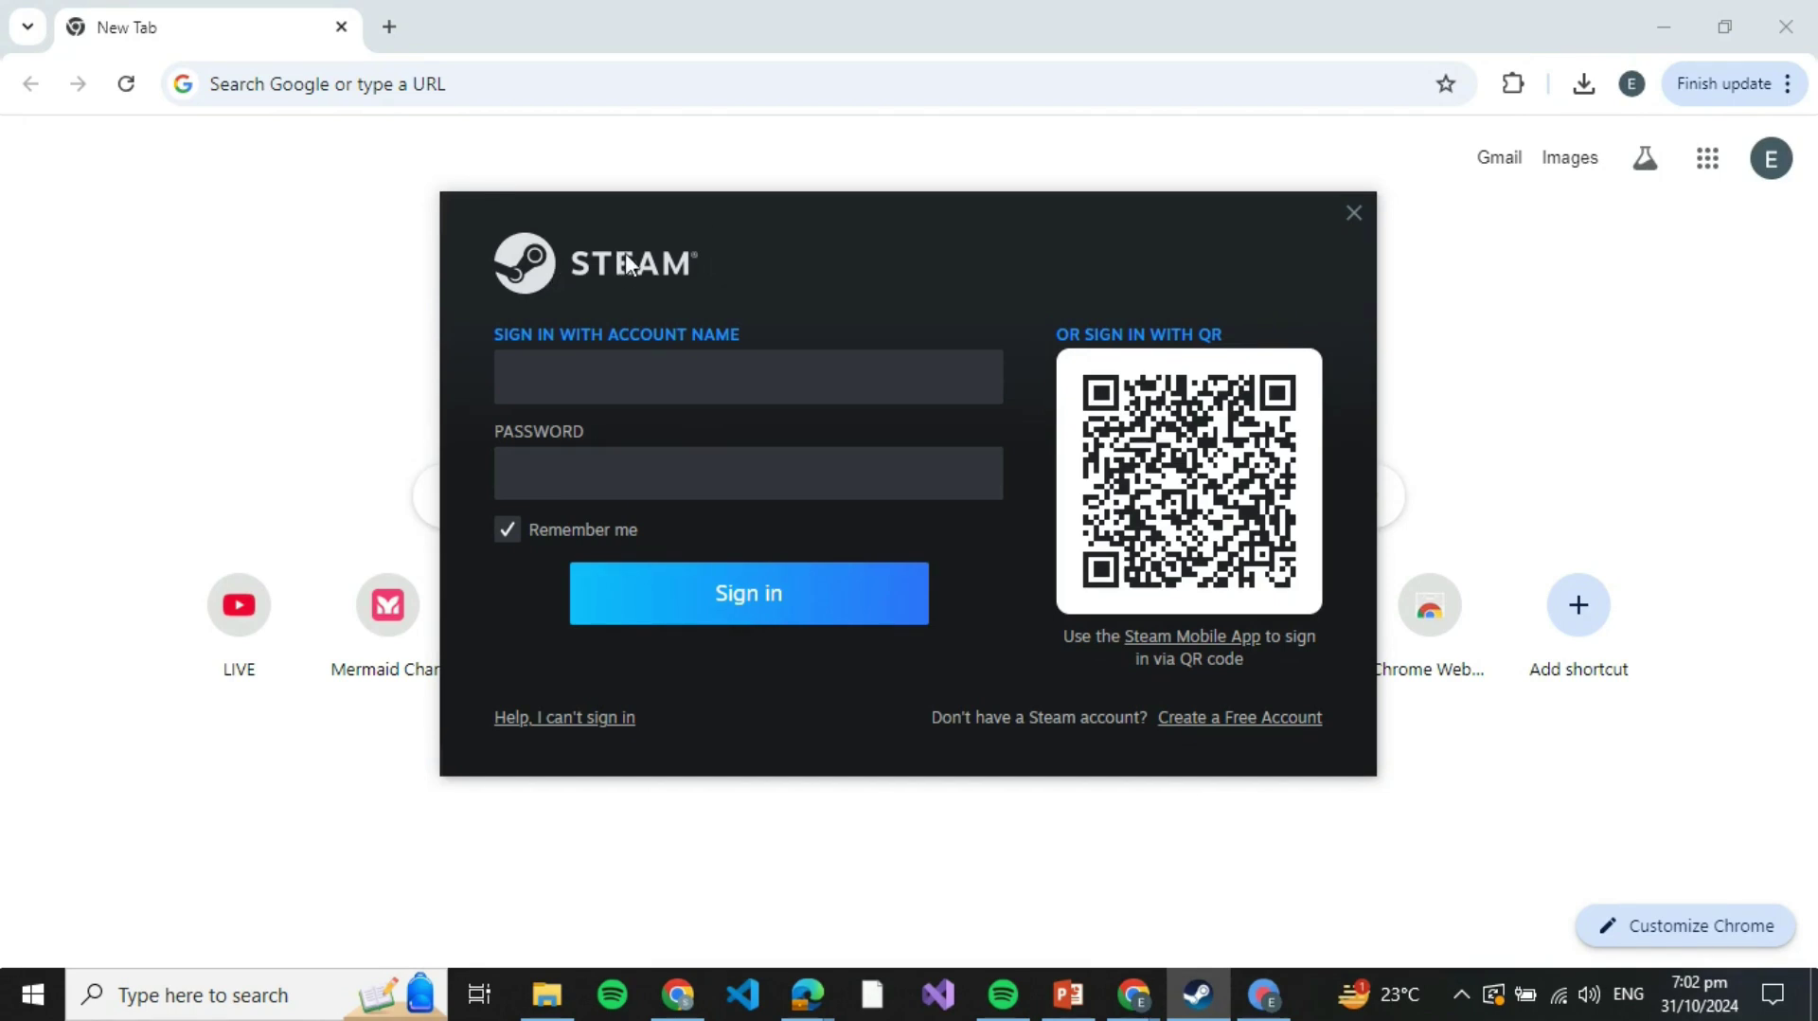
click(543, 90)
text(steam)
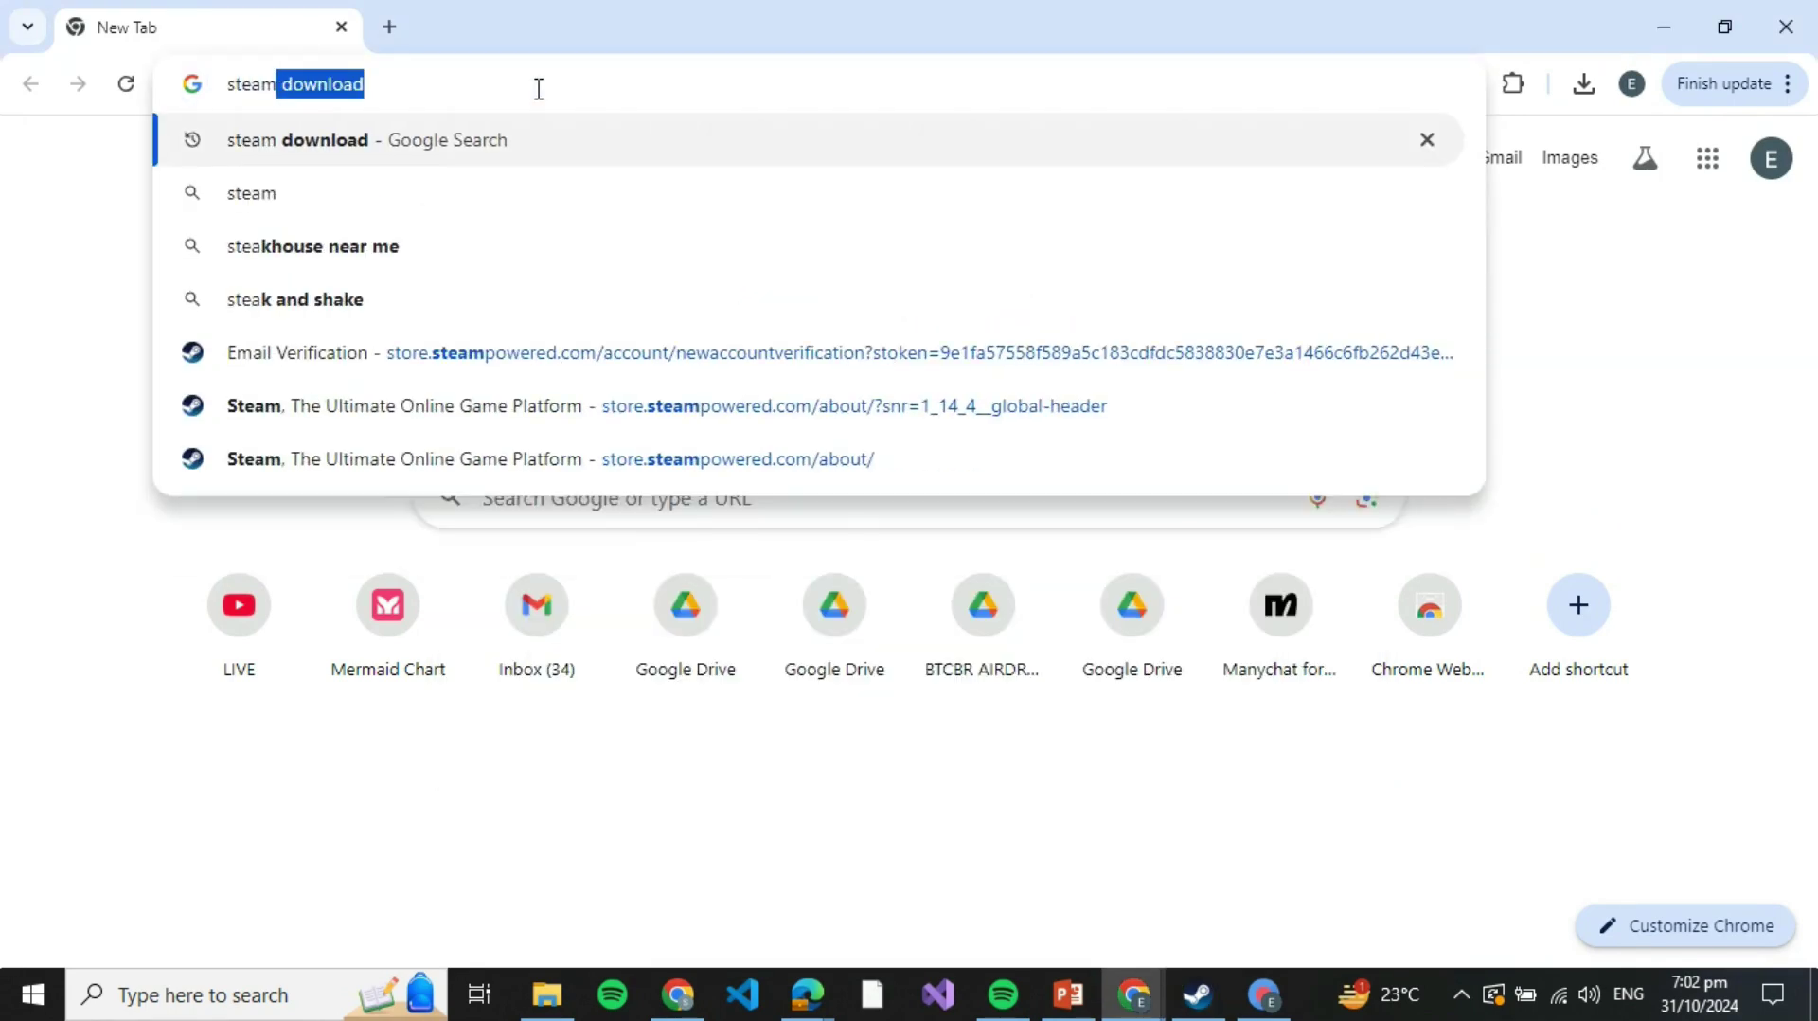
key(Return)
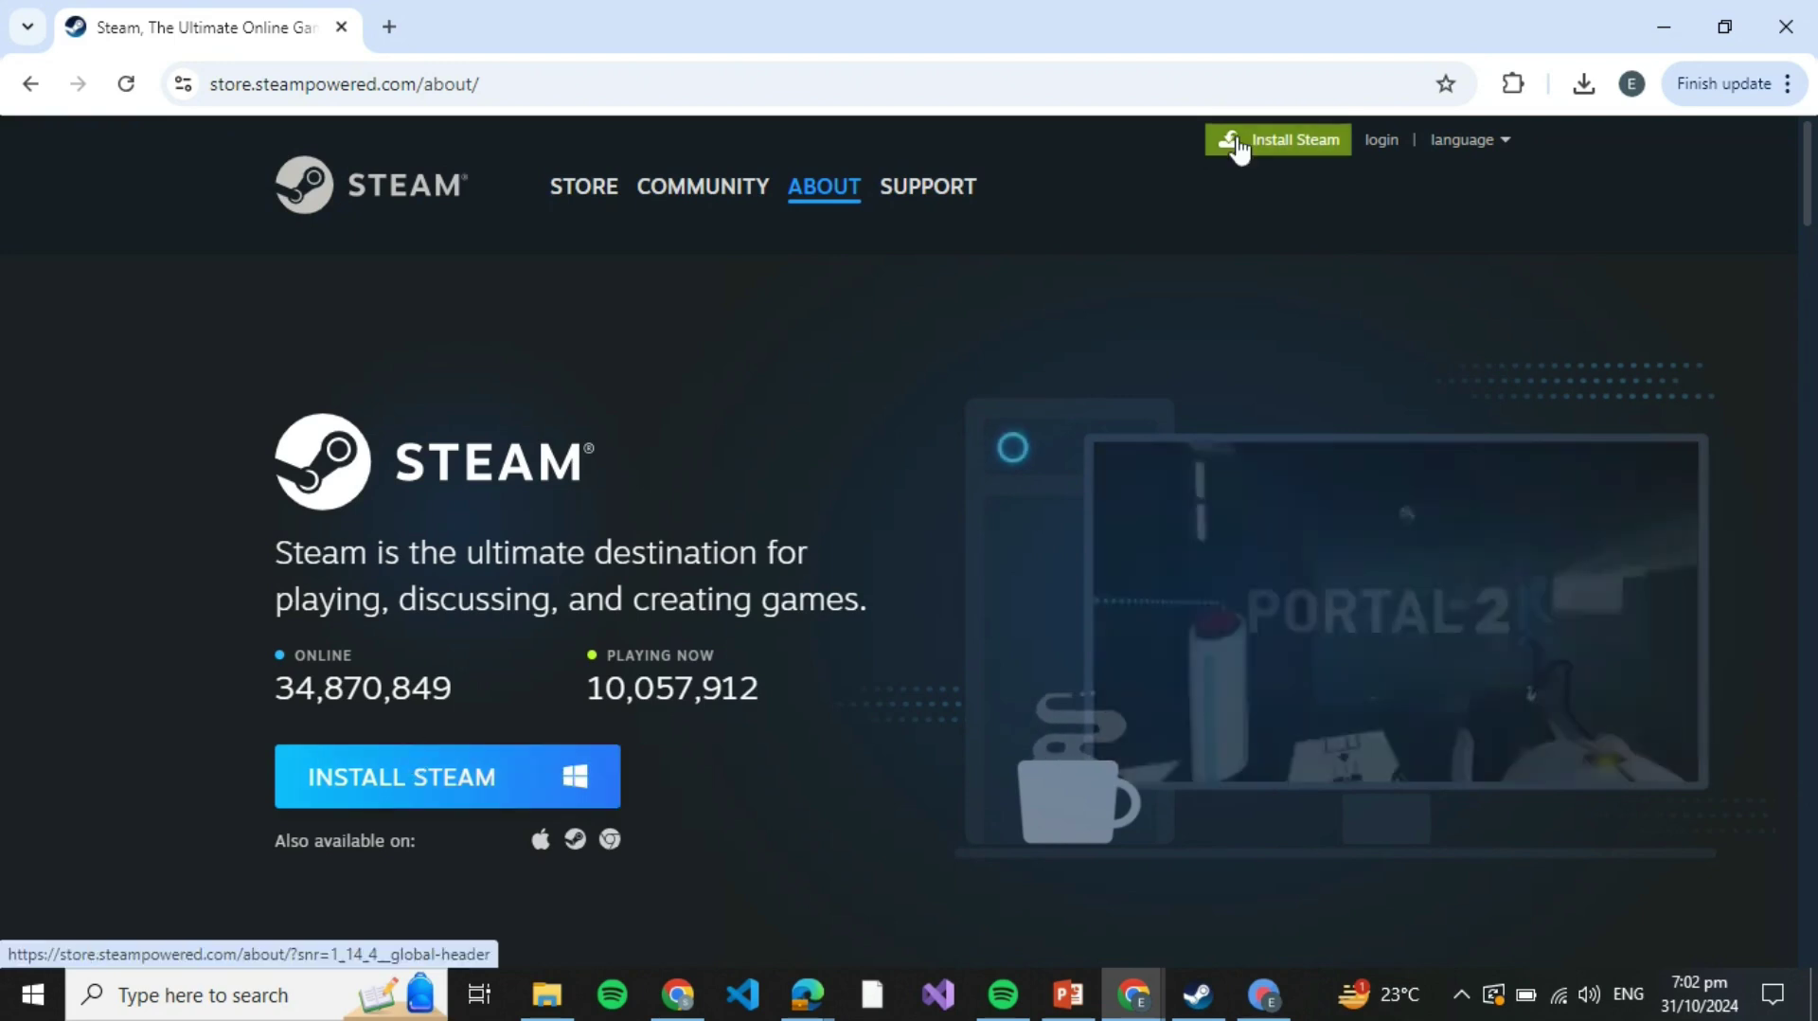
Download SteamSetup (1).exe from the Steam install page and run it
click(1237, 137)
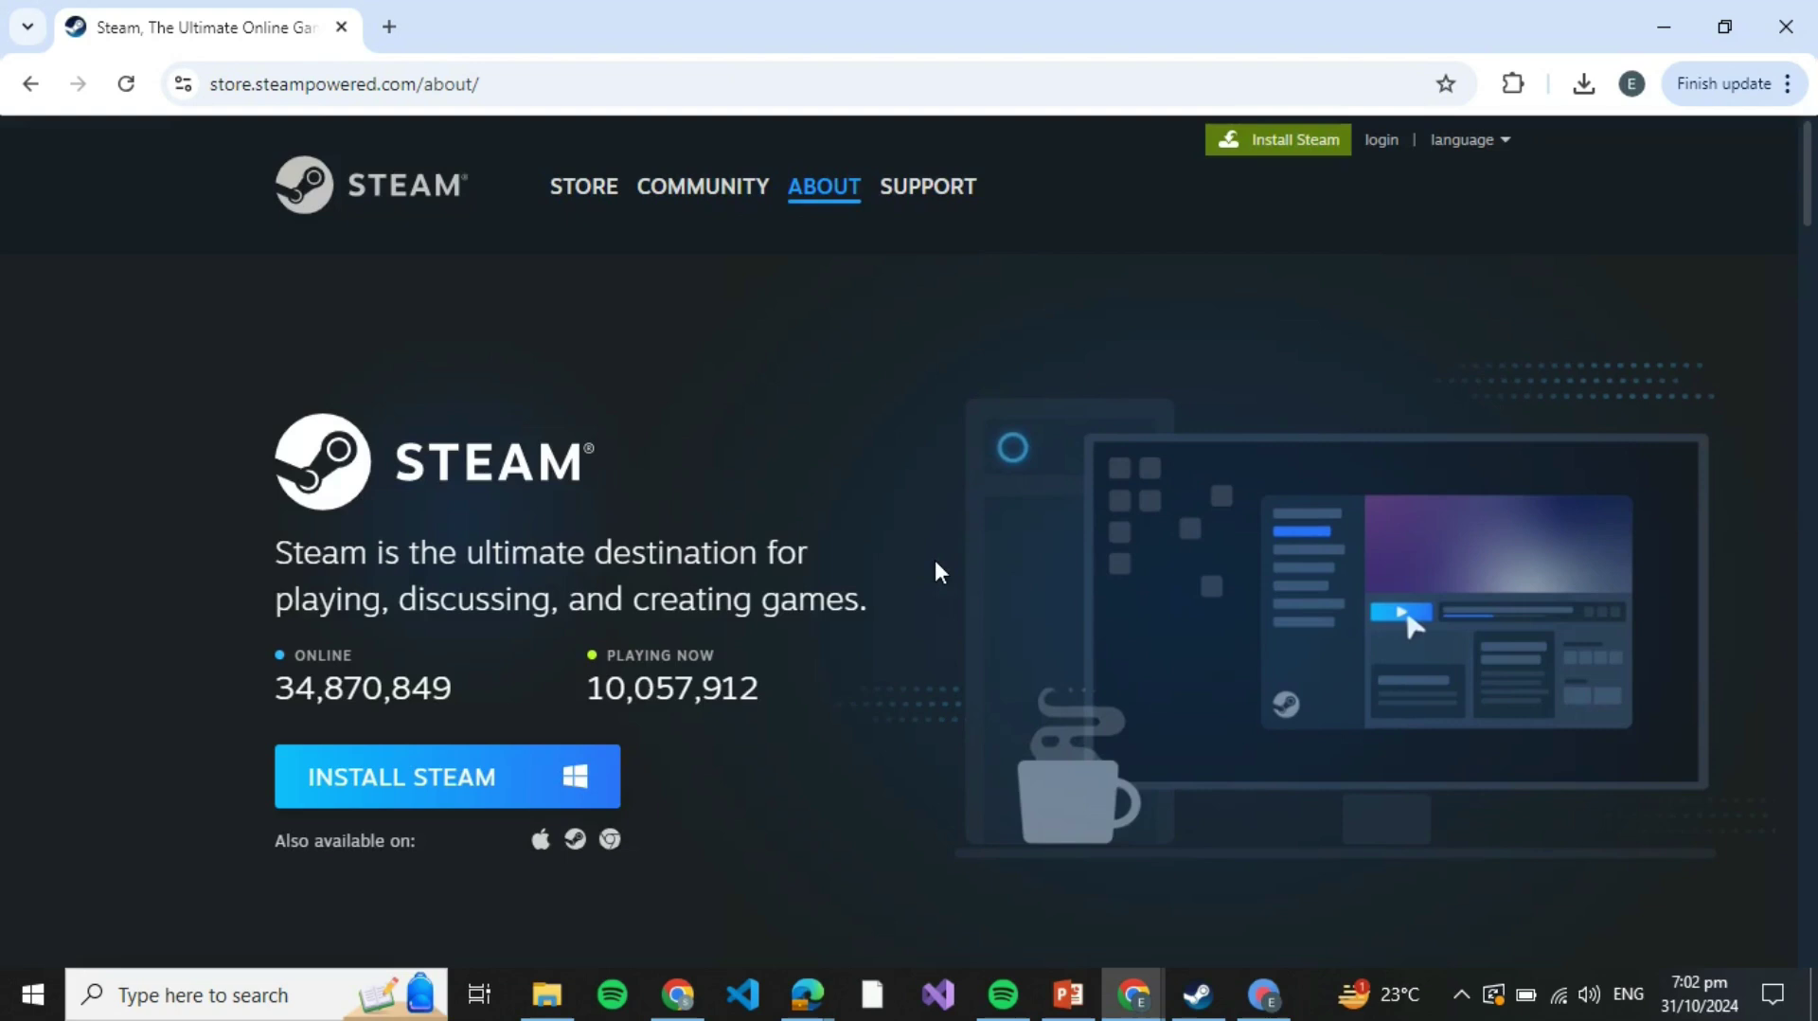
scroll(934, 555, down, 2)
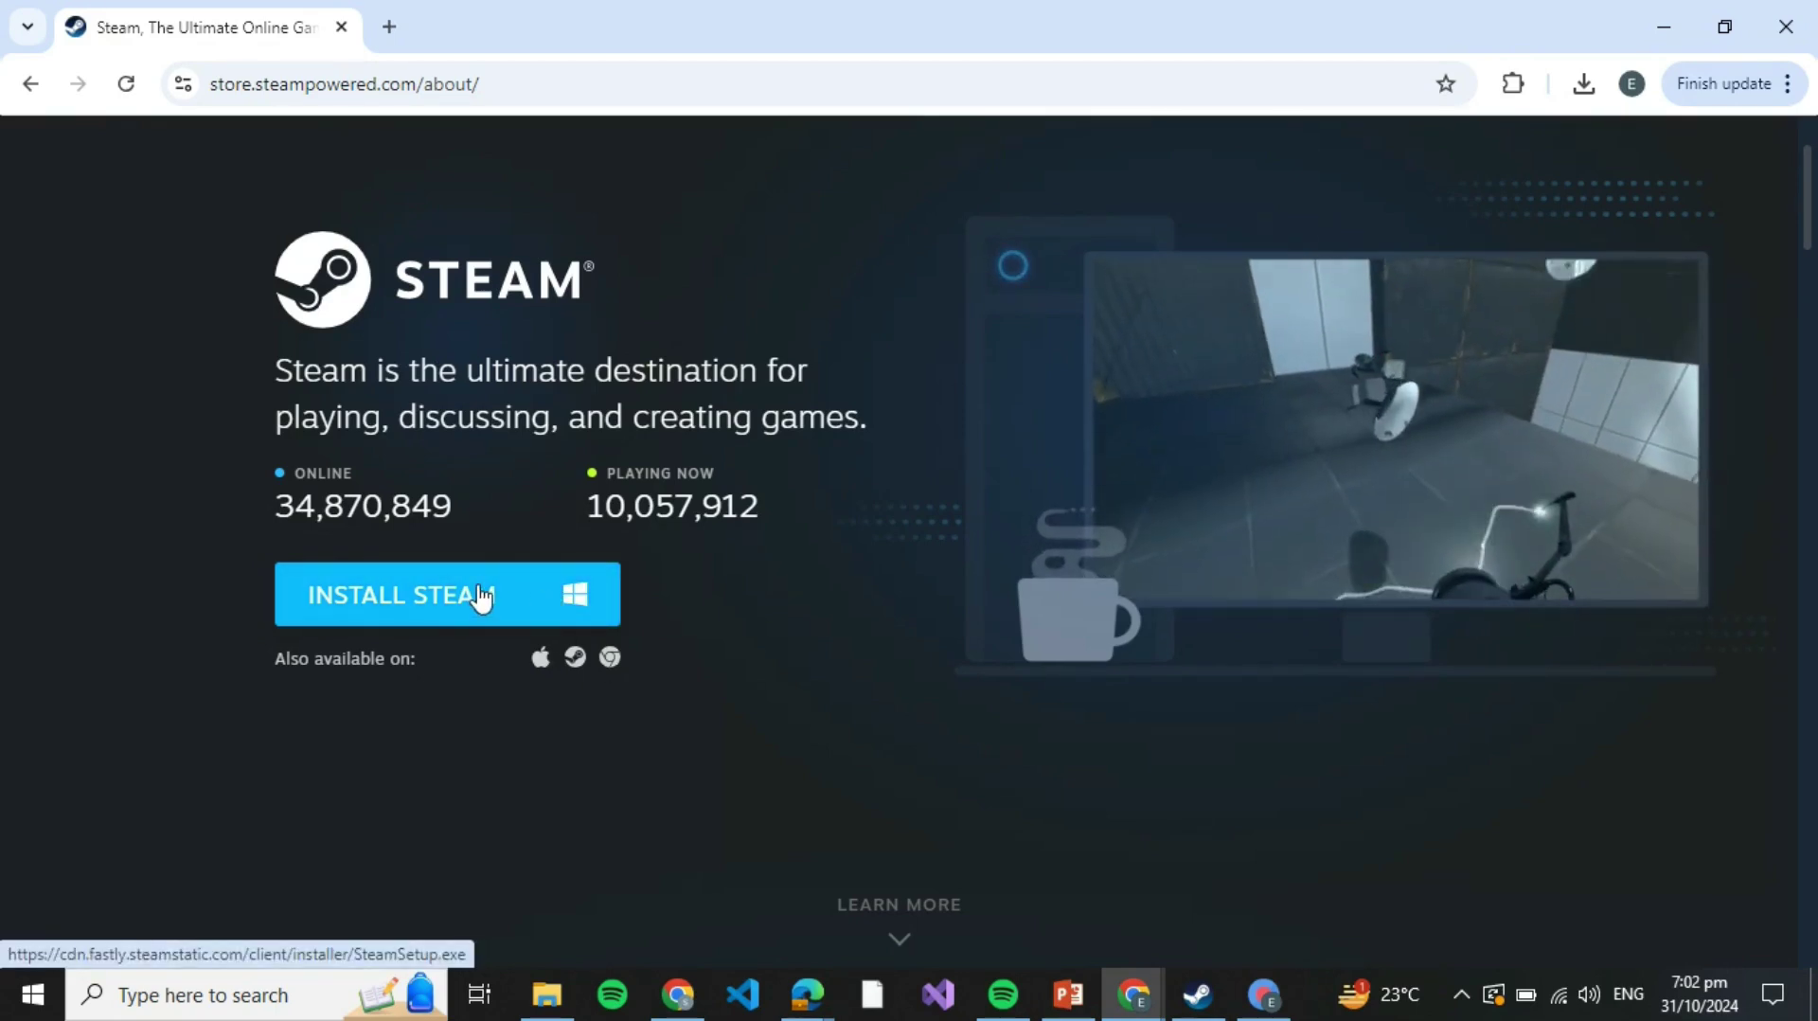
click(481, 596)
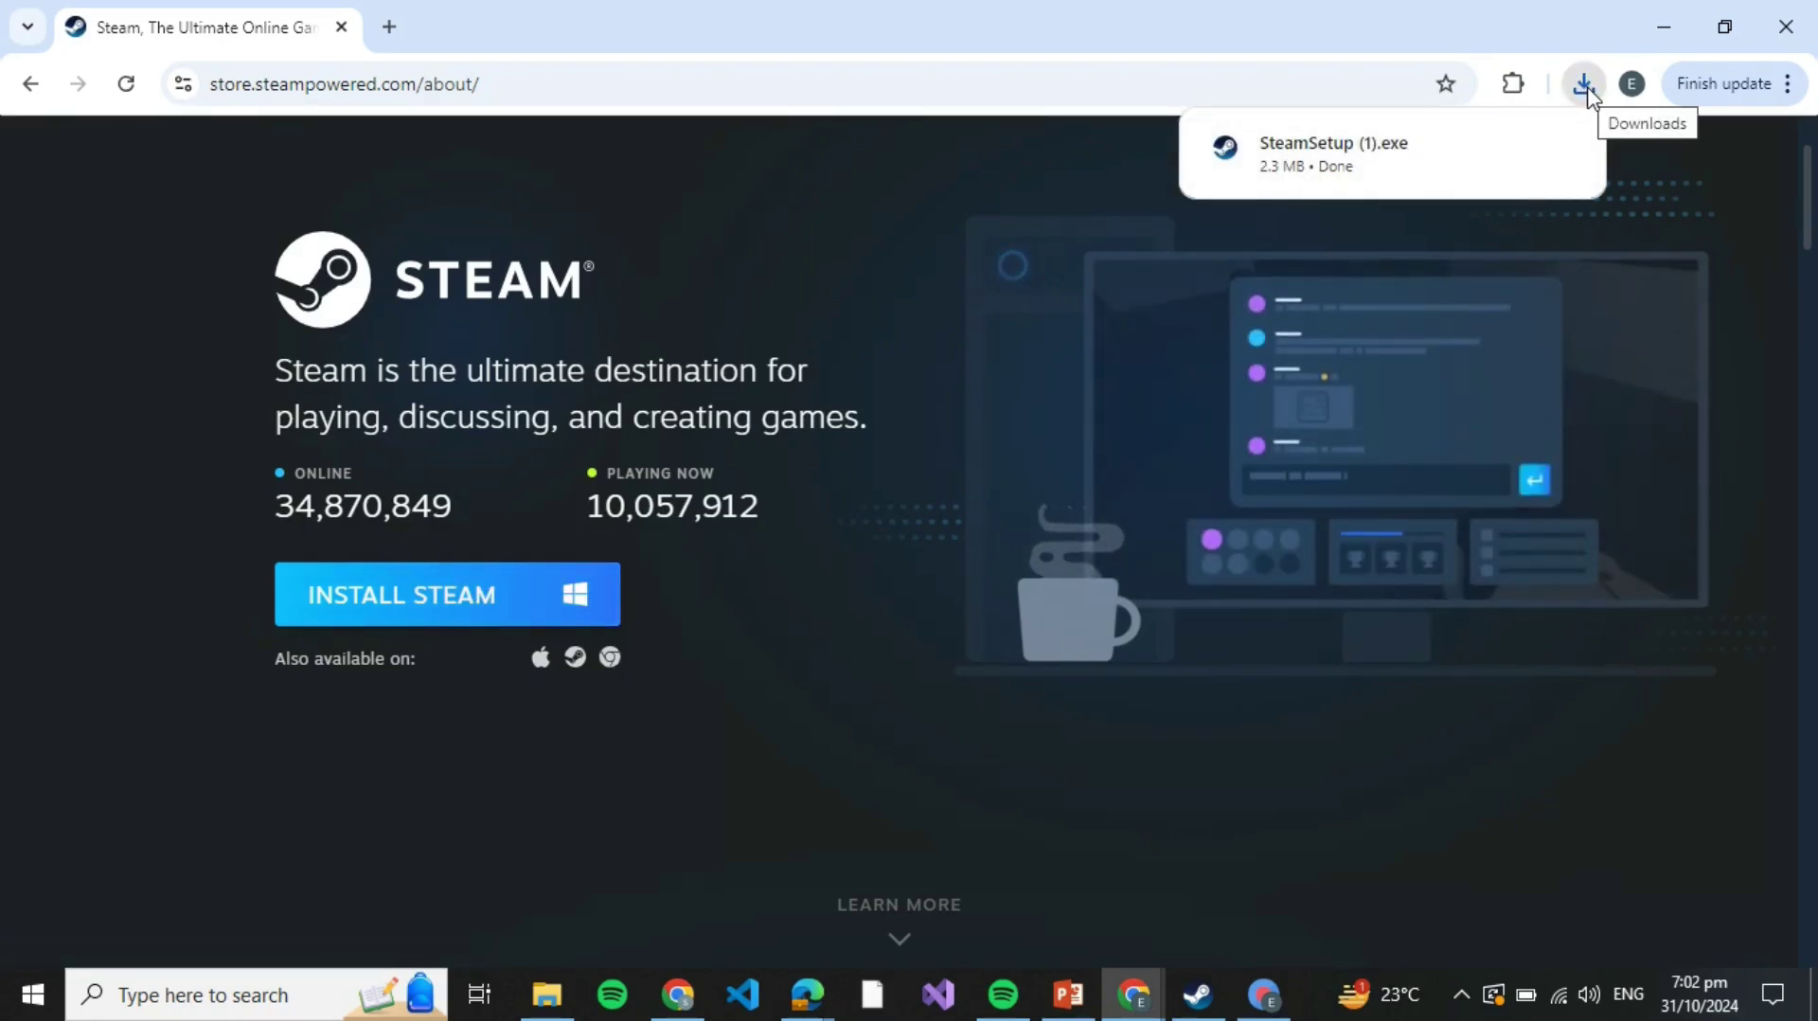
mouse_move(1494, 150)
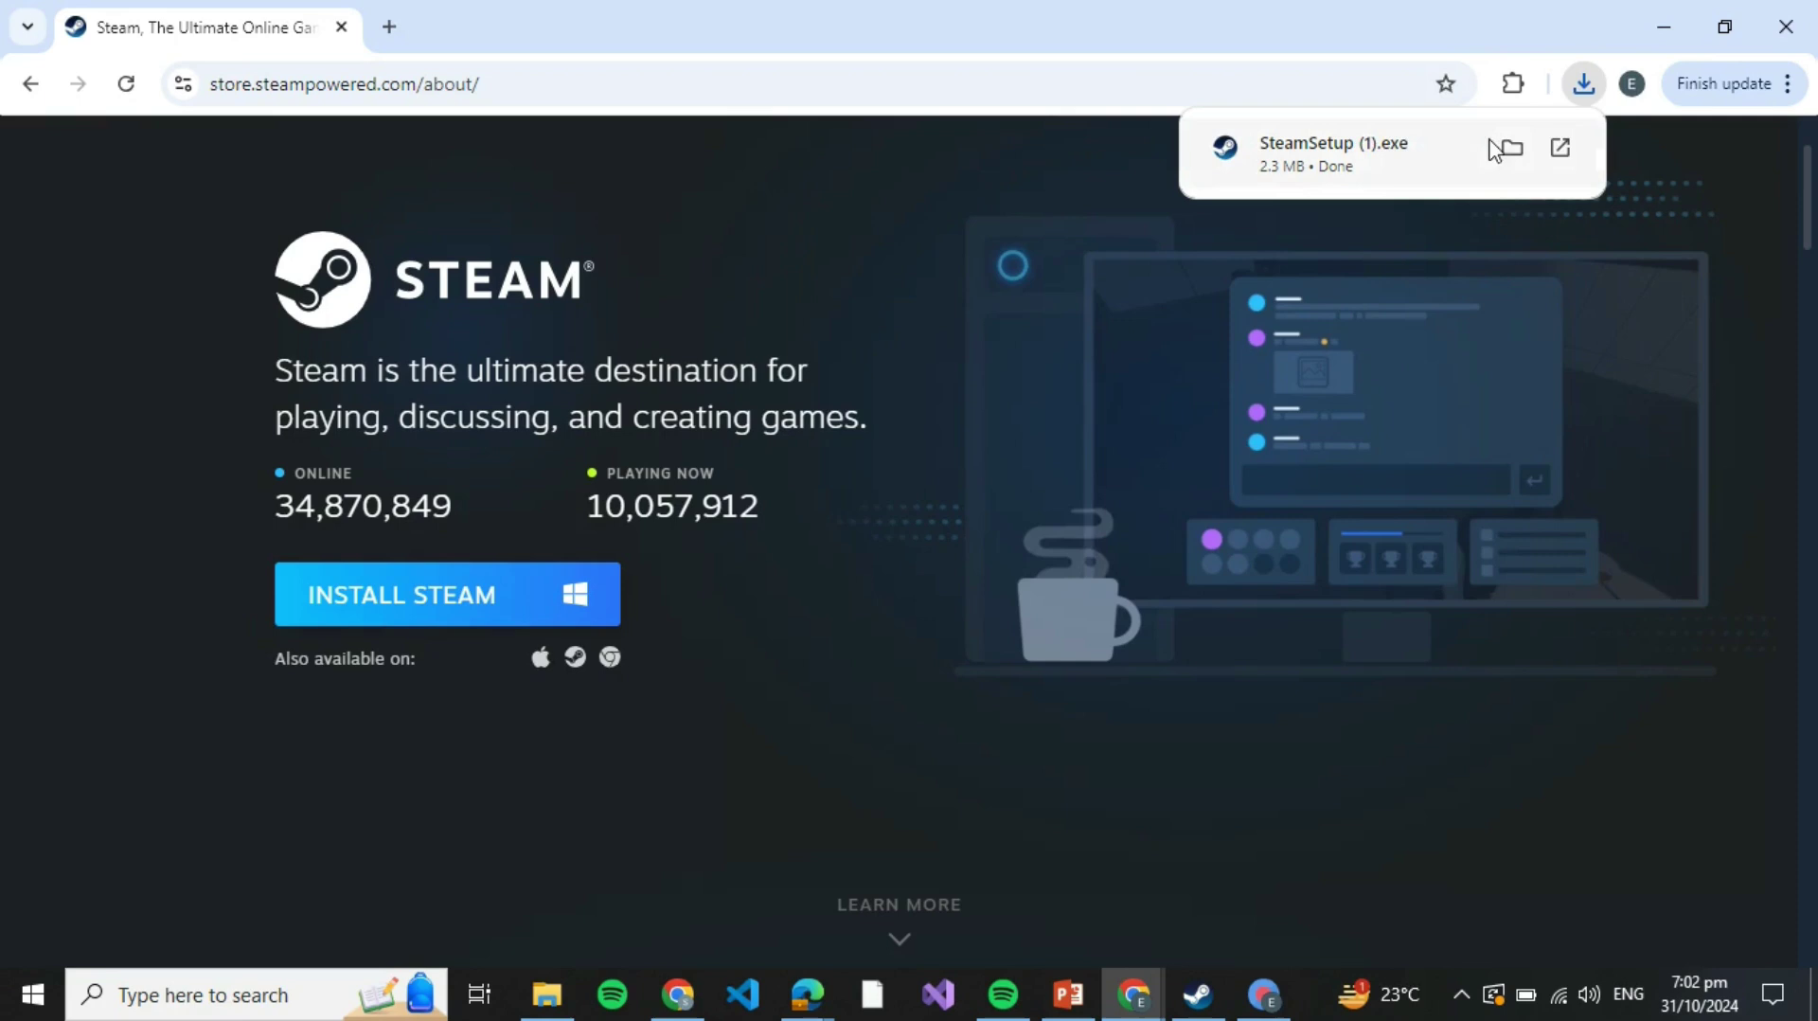
click(1430, 166)
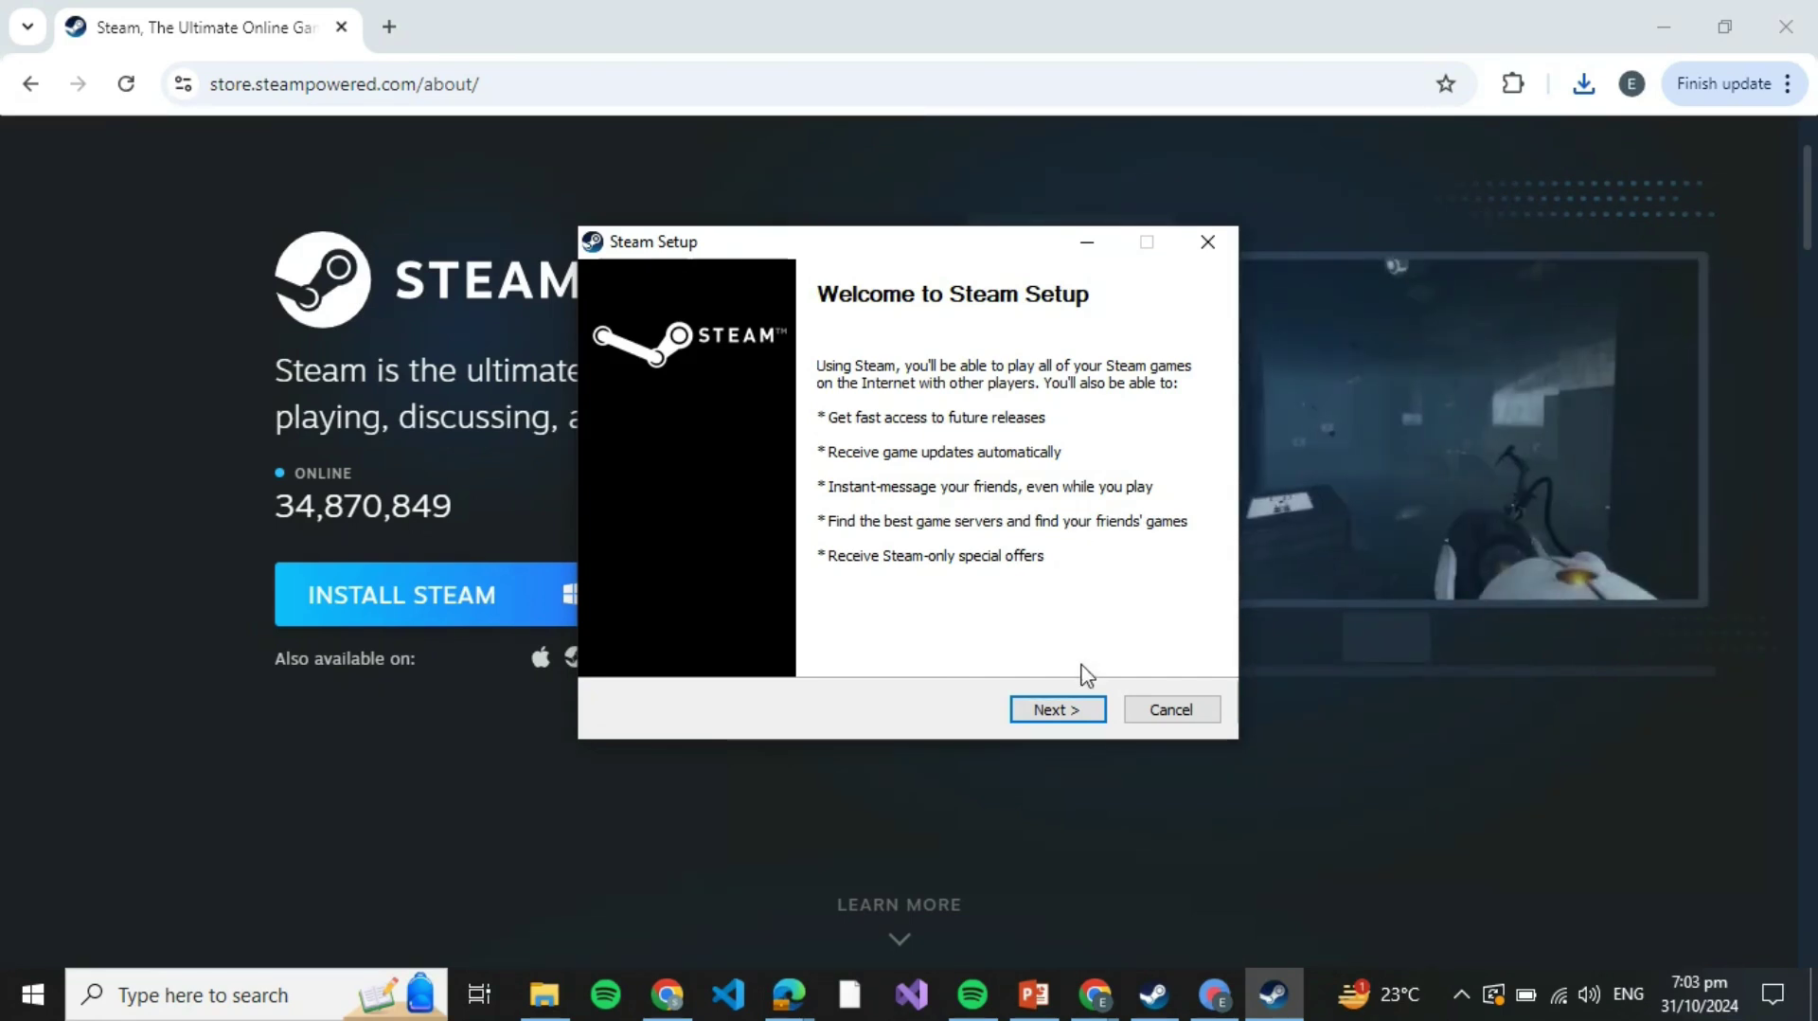
Pass the welcome and English language pages, cancel setup, and launch Steam from the taskbar
click(1089, 709)
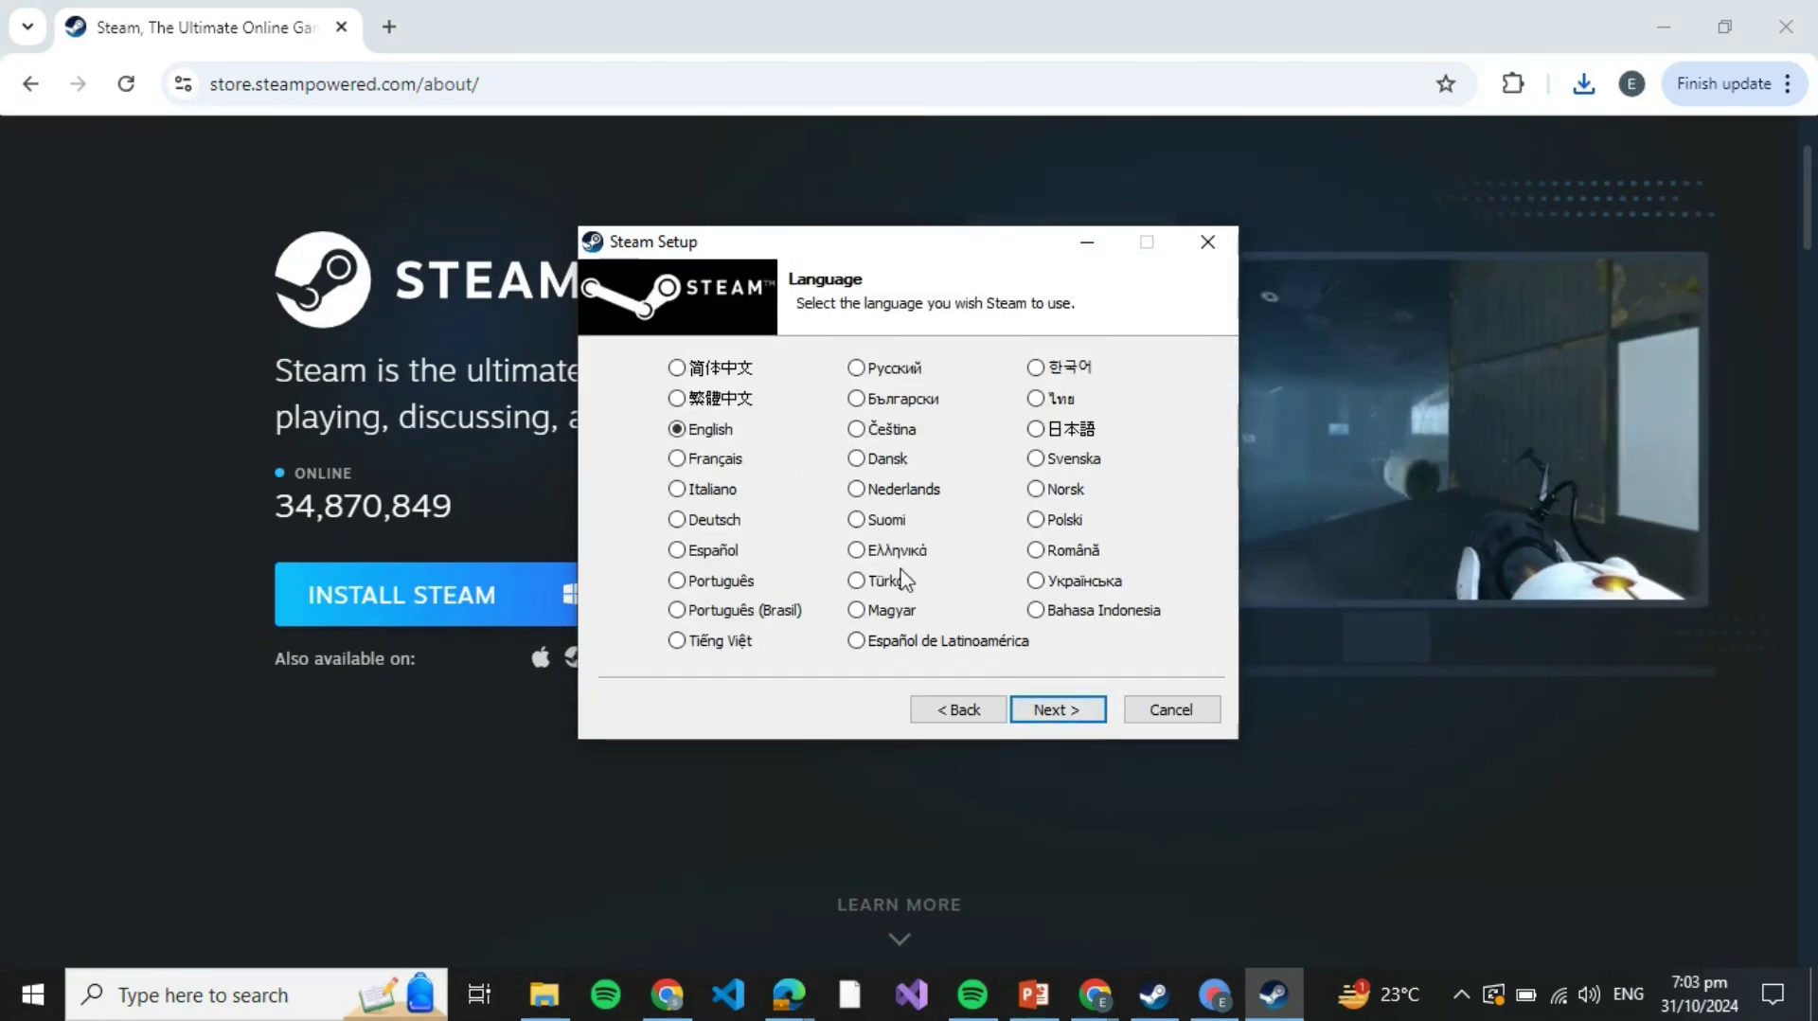
click(1073, 713)
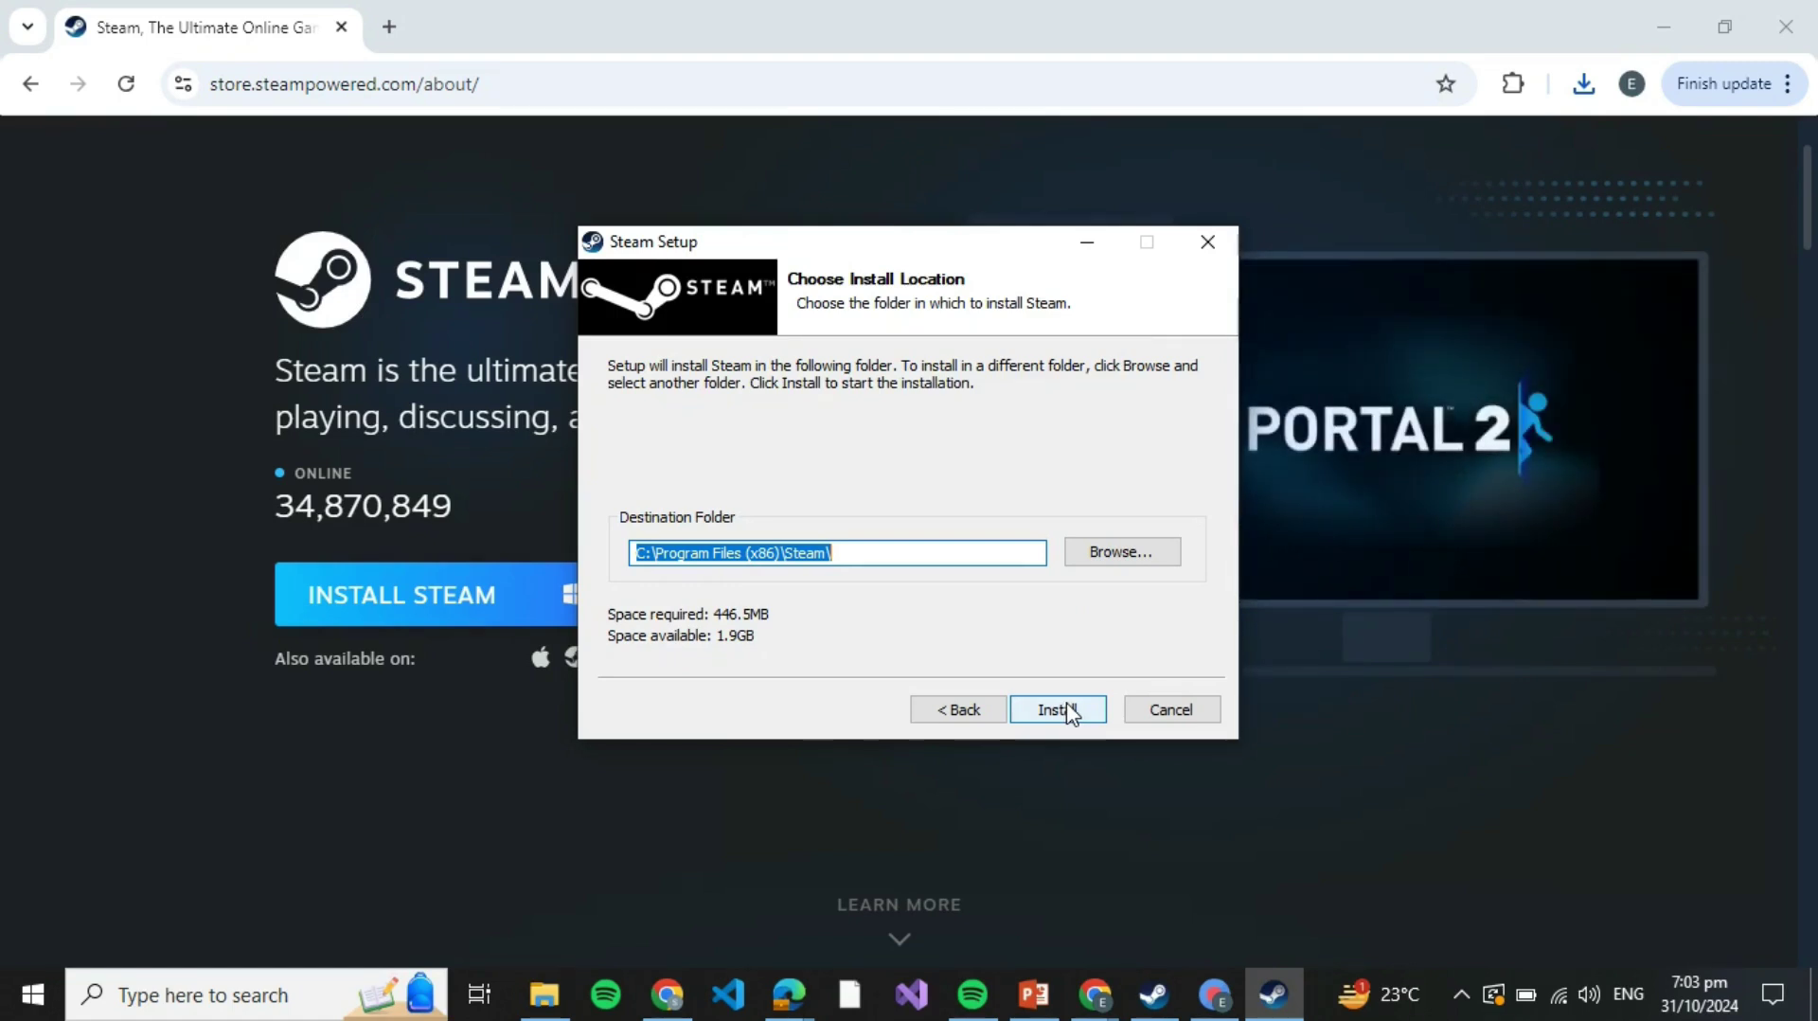
click(1137, 719)
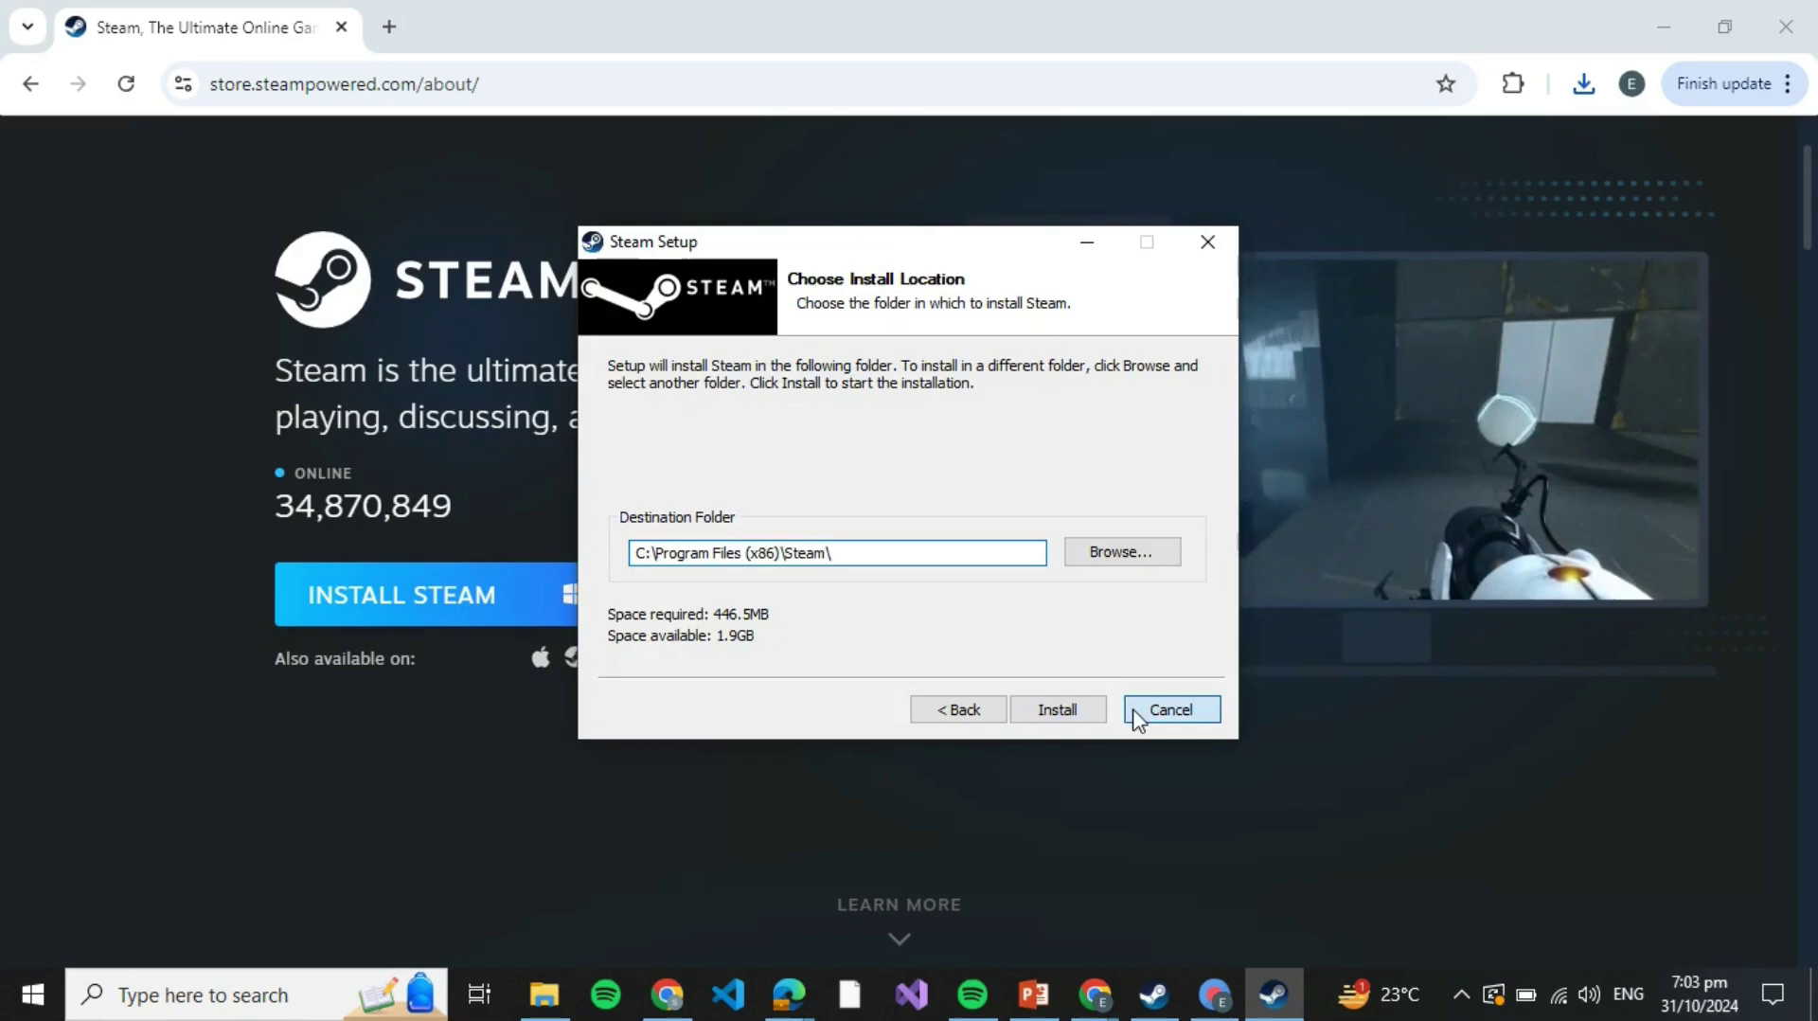
click(1198, 990)
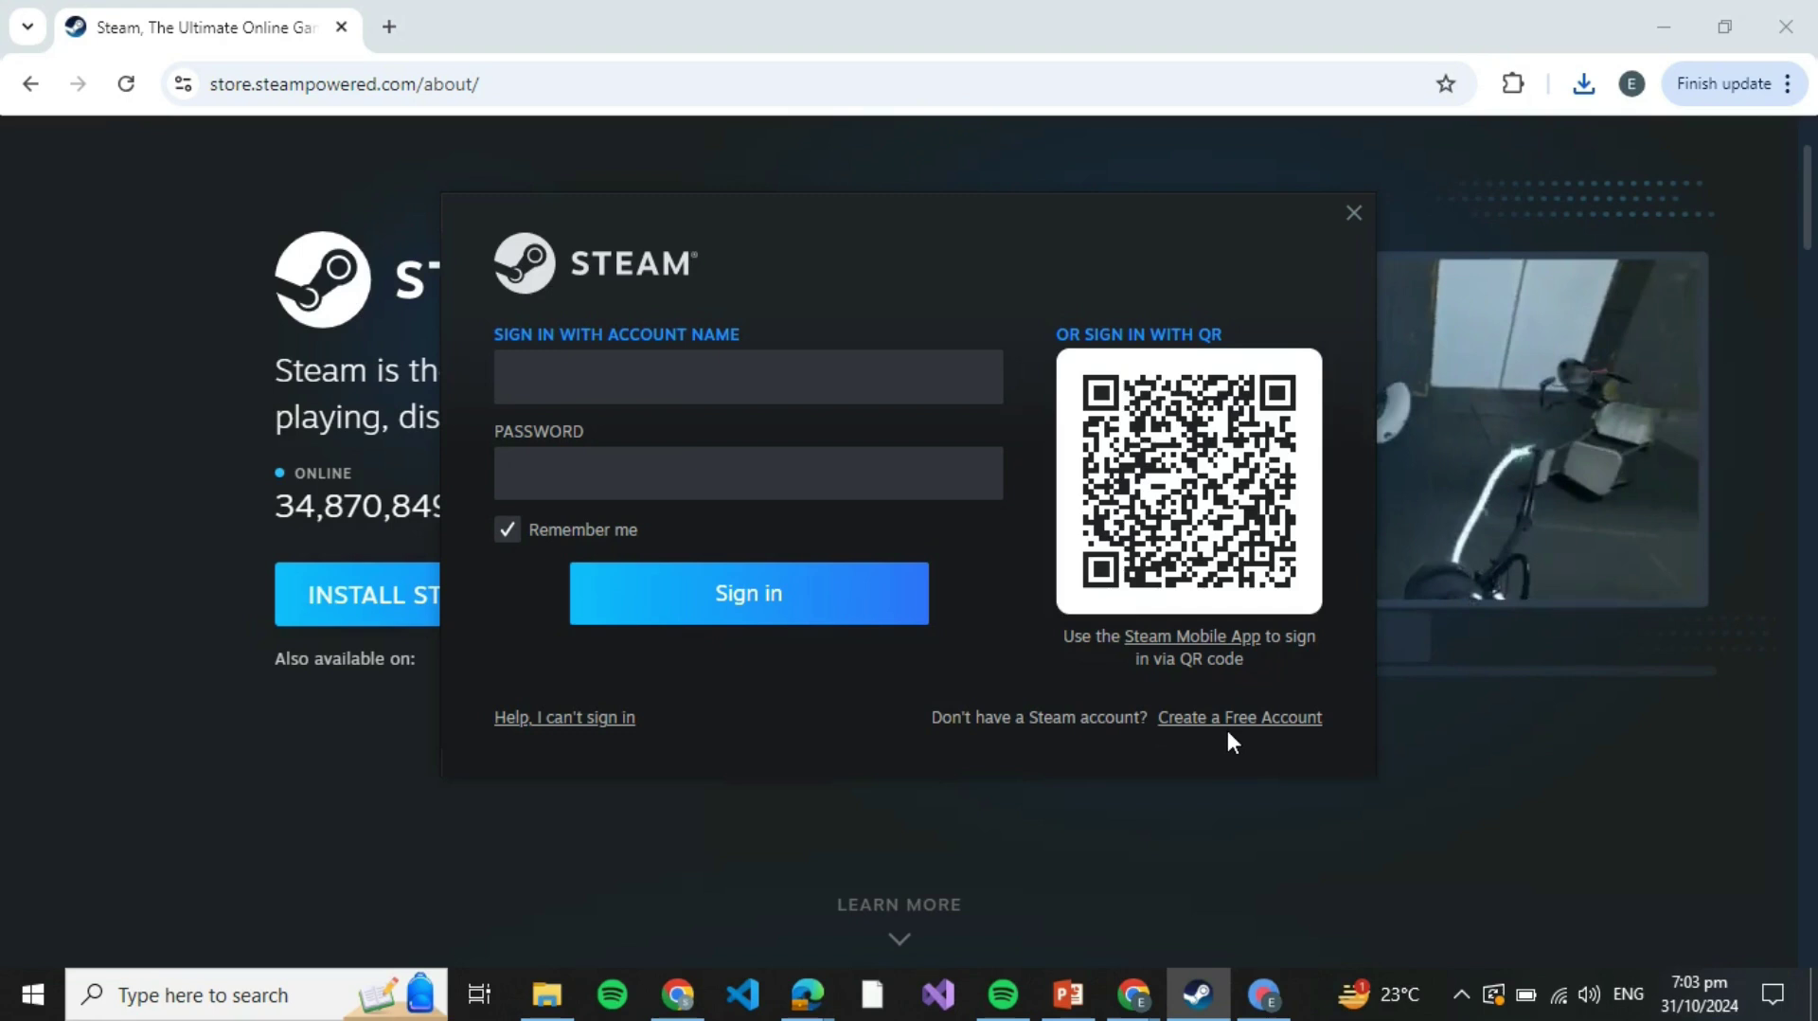
Enter the account name and password in the Steam sign-in window and sign in
click(836, 383)
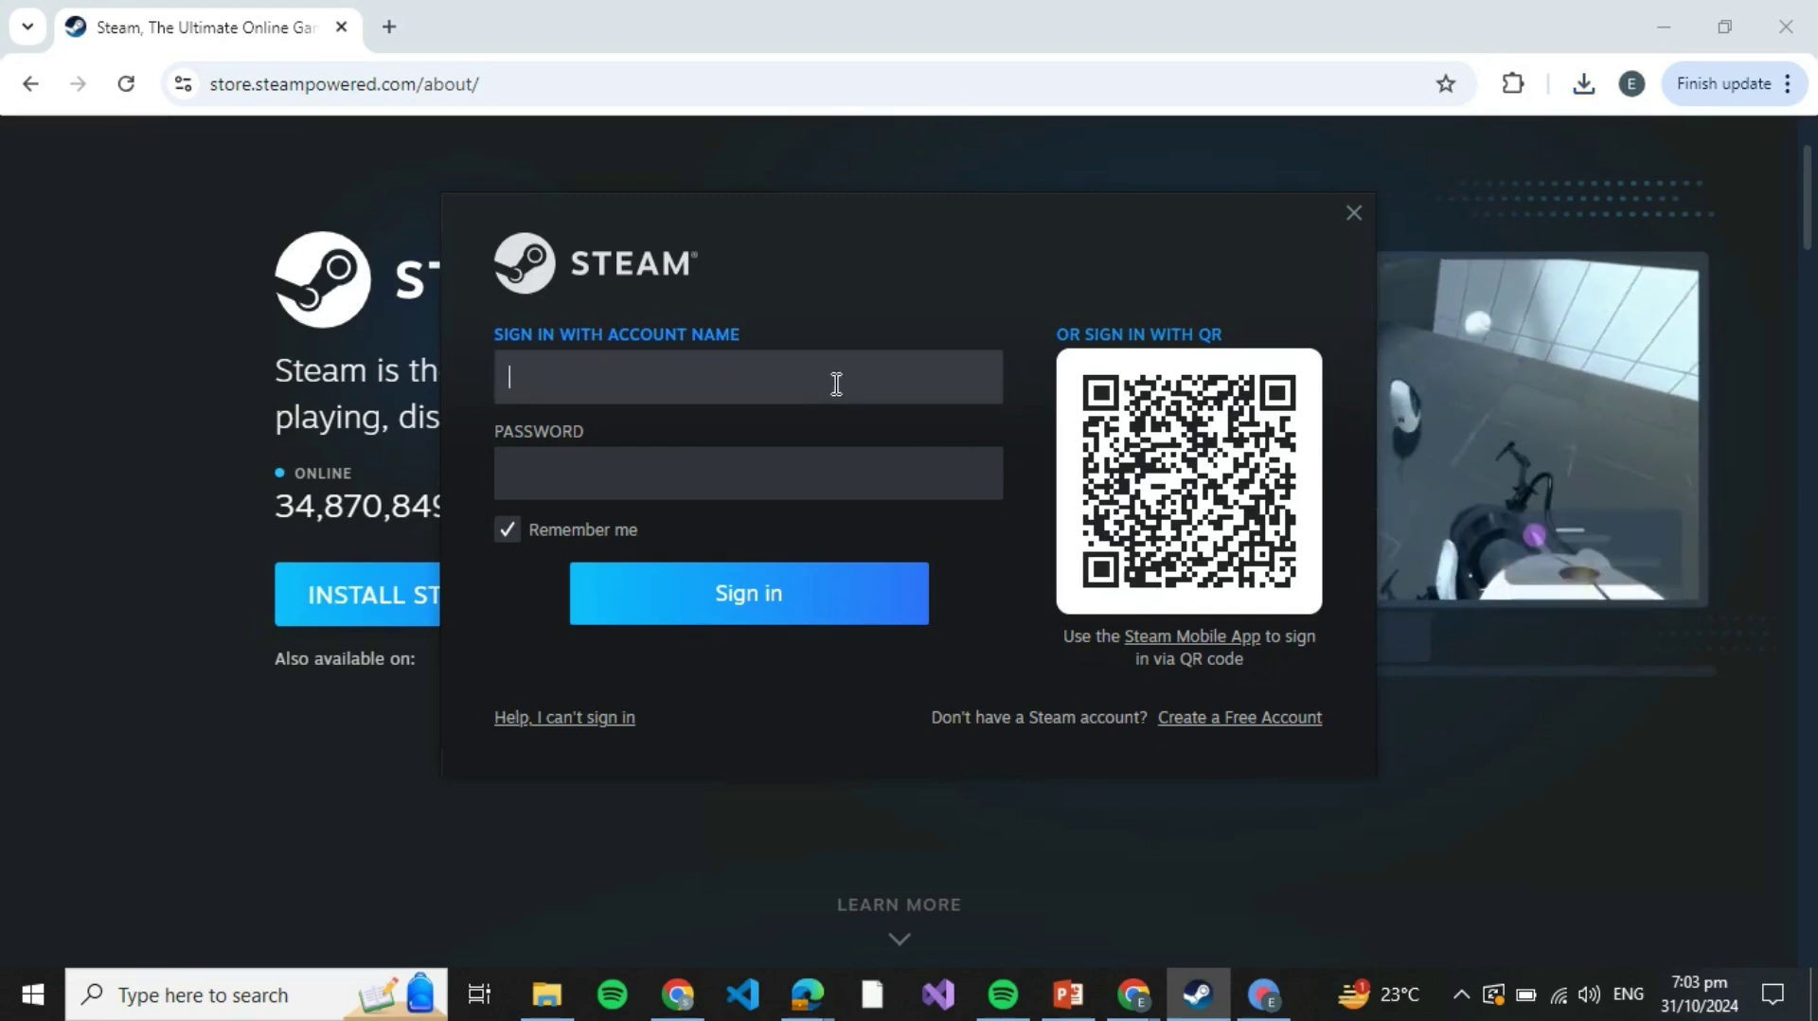
text(ema)
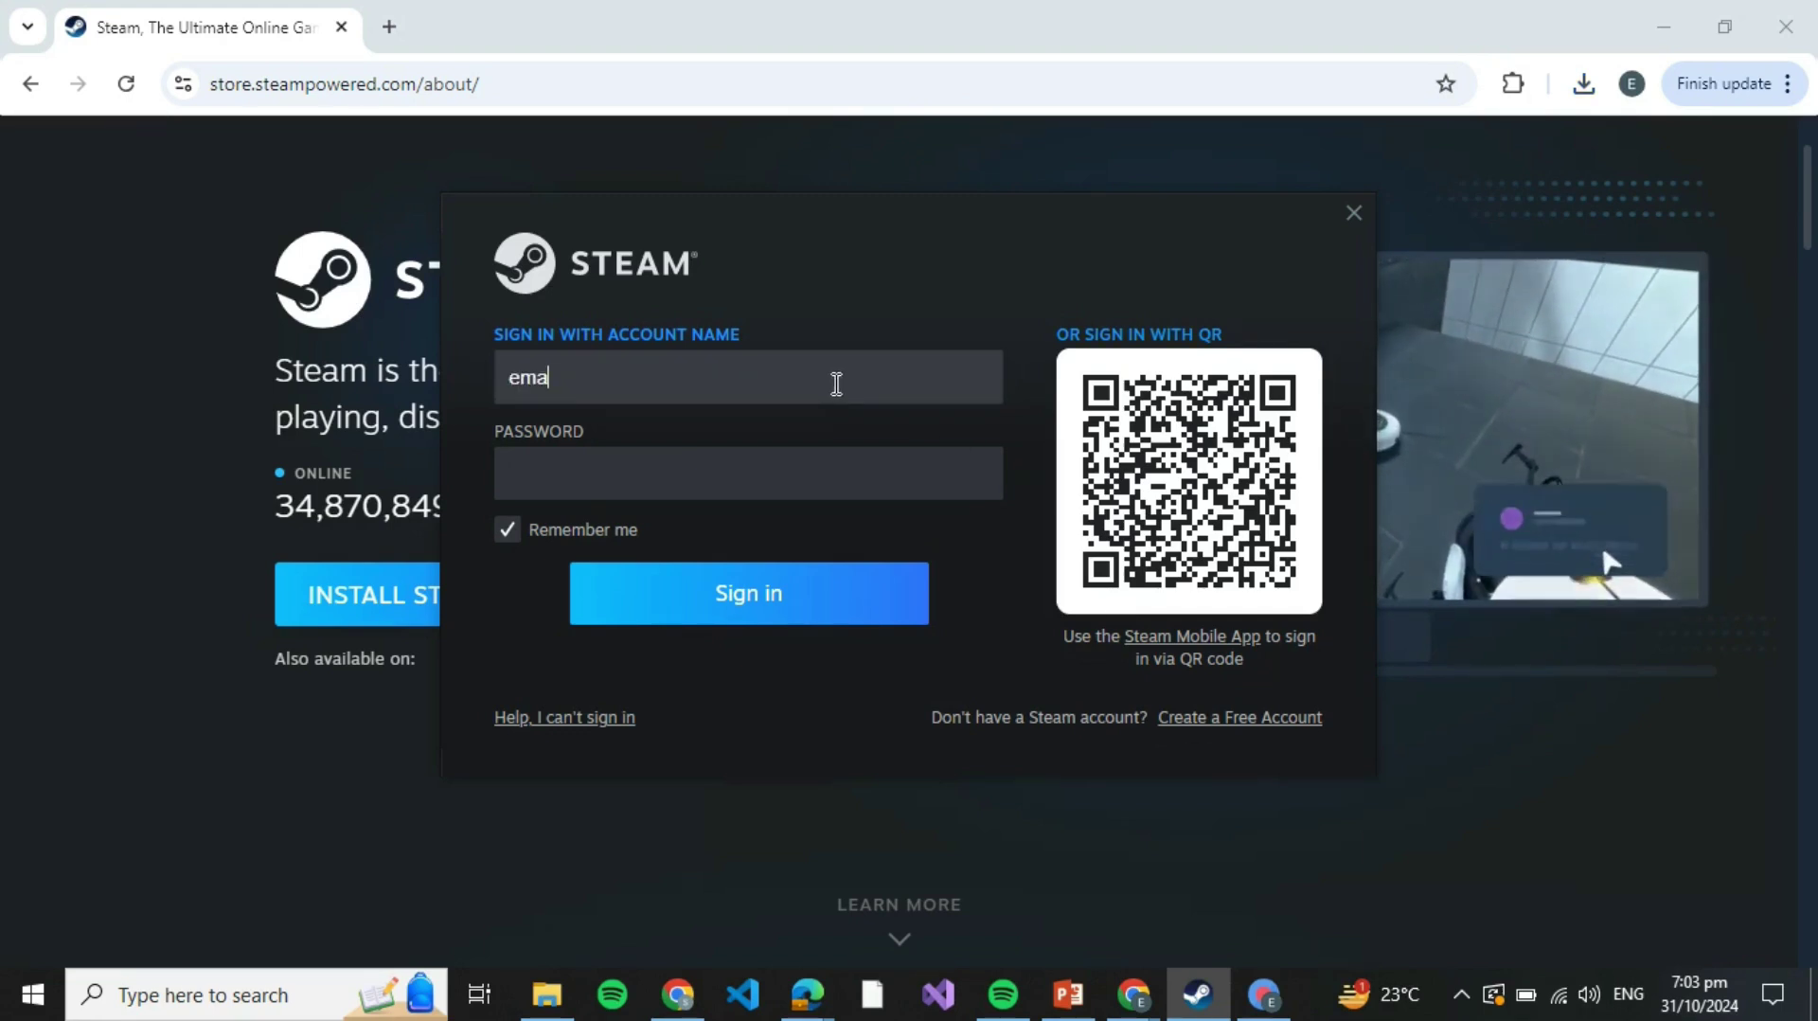
text(479)
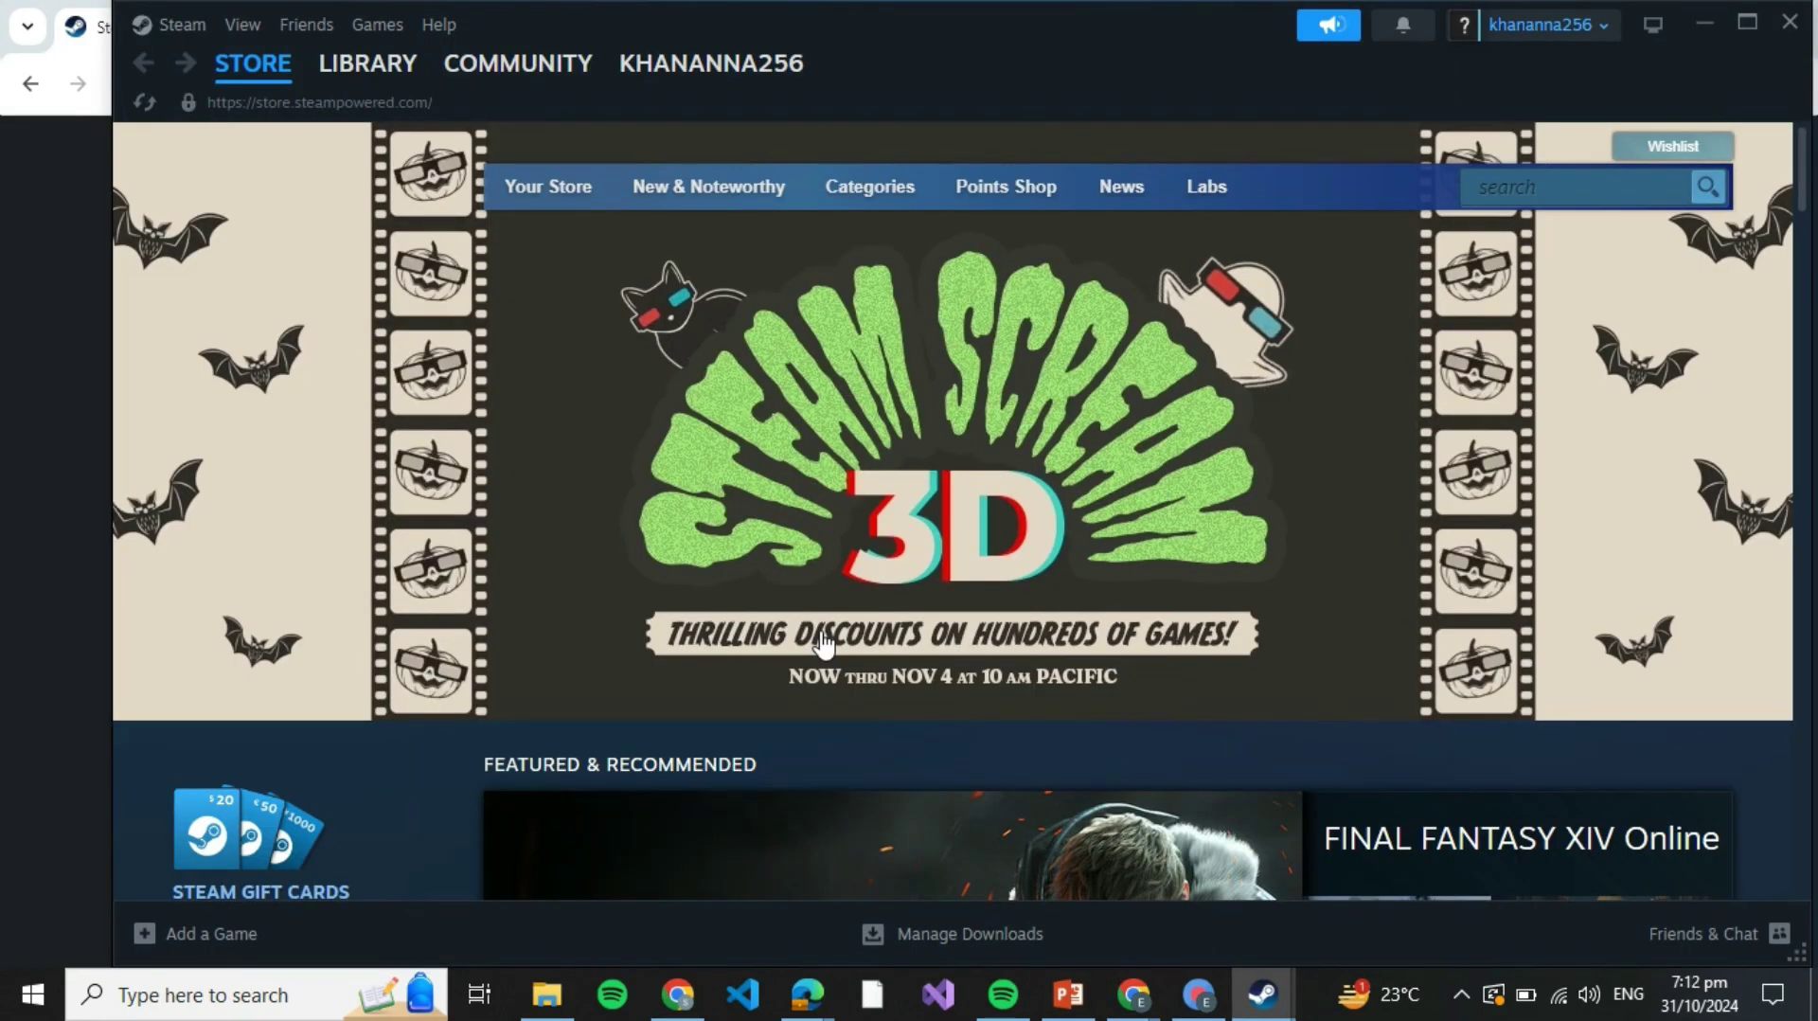
mouse_move(248, 74)
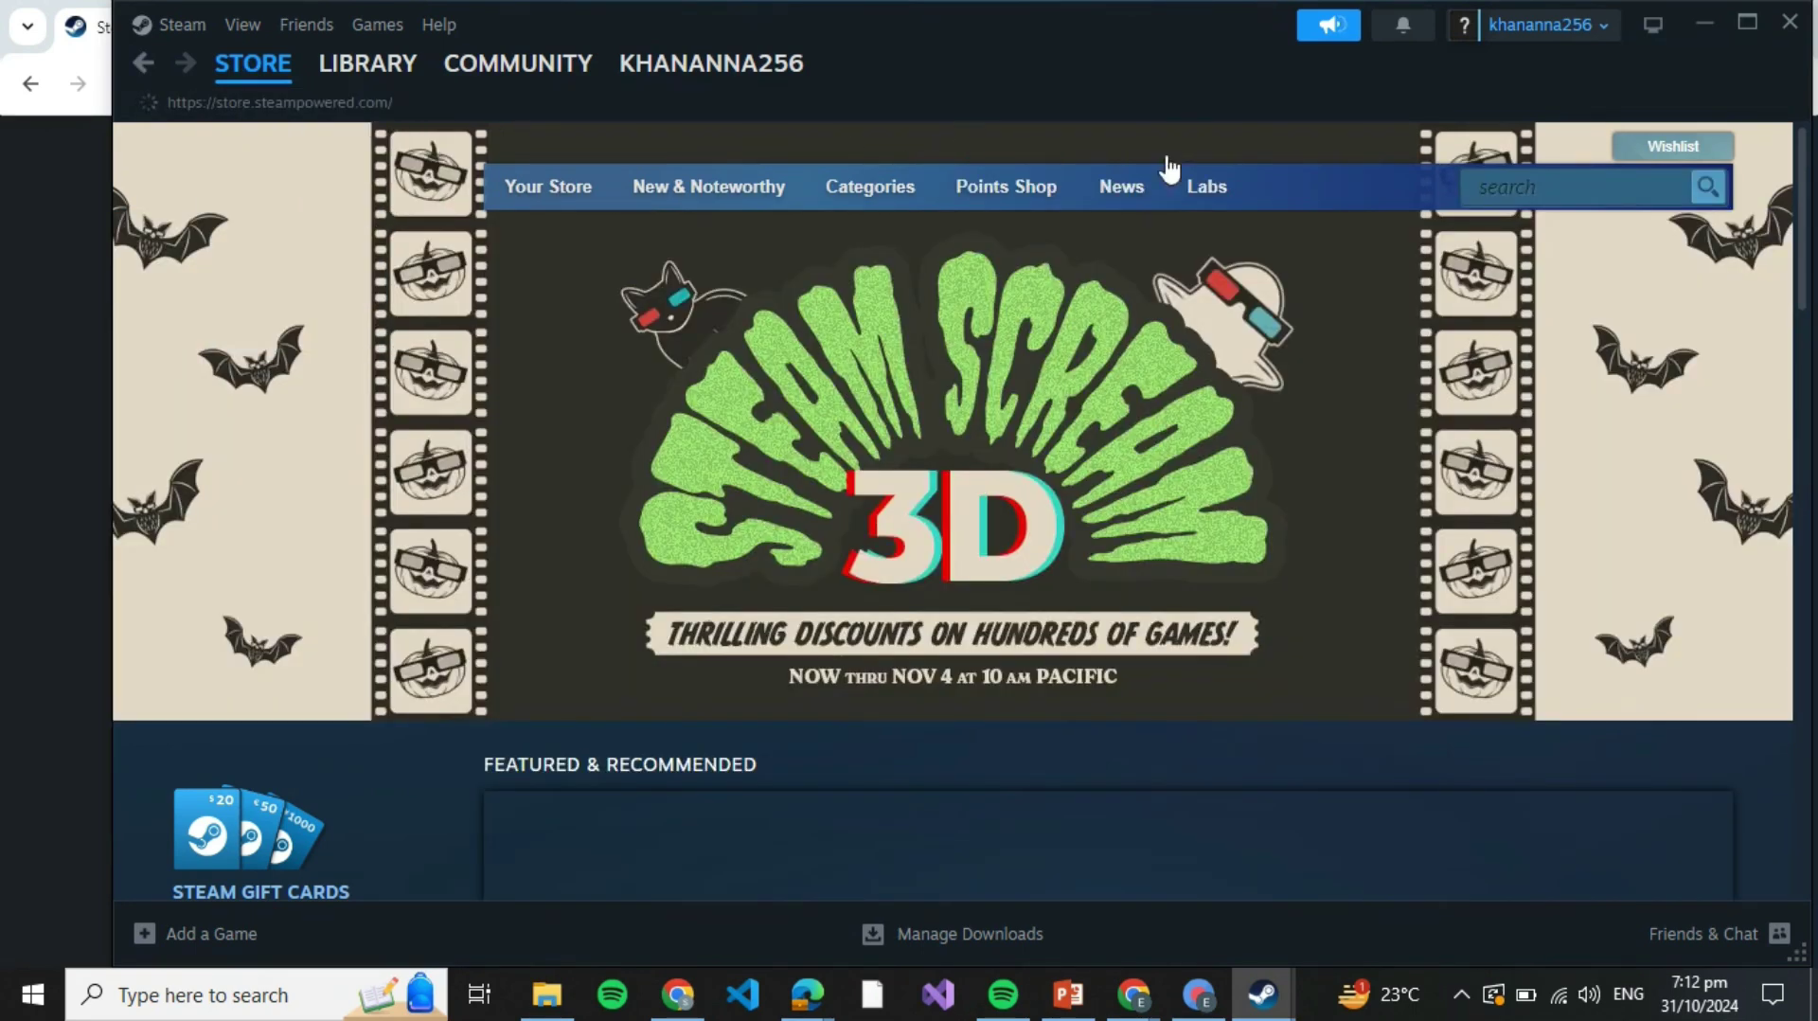
Search the store for 'tcg car', open TCG Card Shop Simulator, and scroll to its $6.49 Buy box
click(1534, 184)
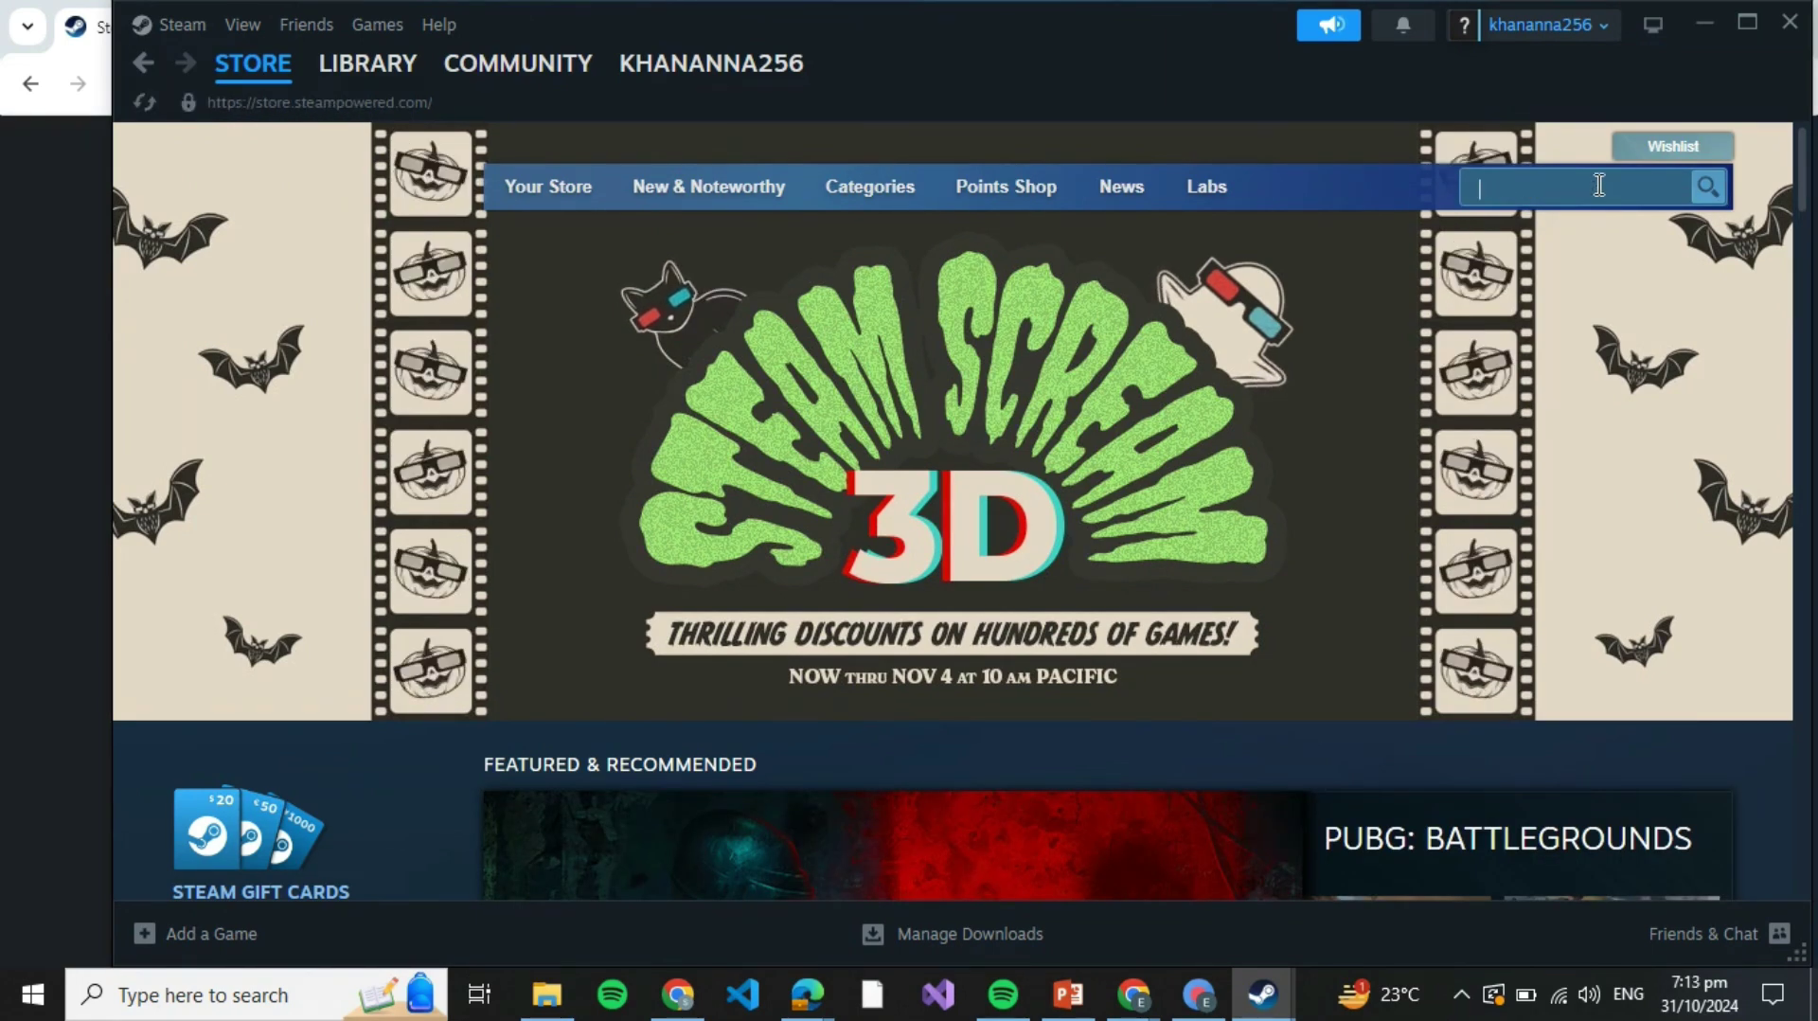
text(tcg car)
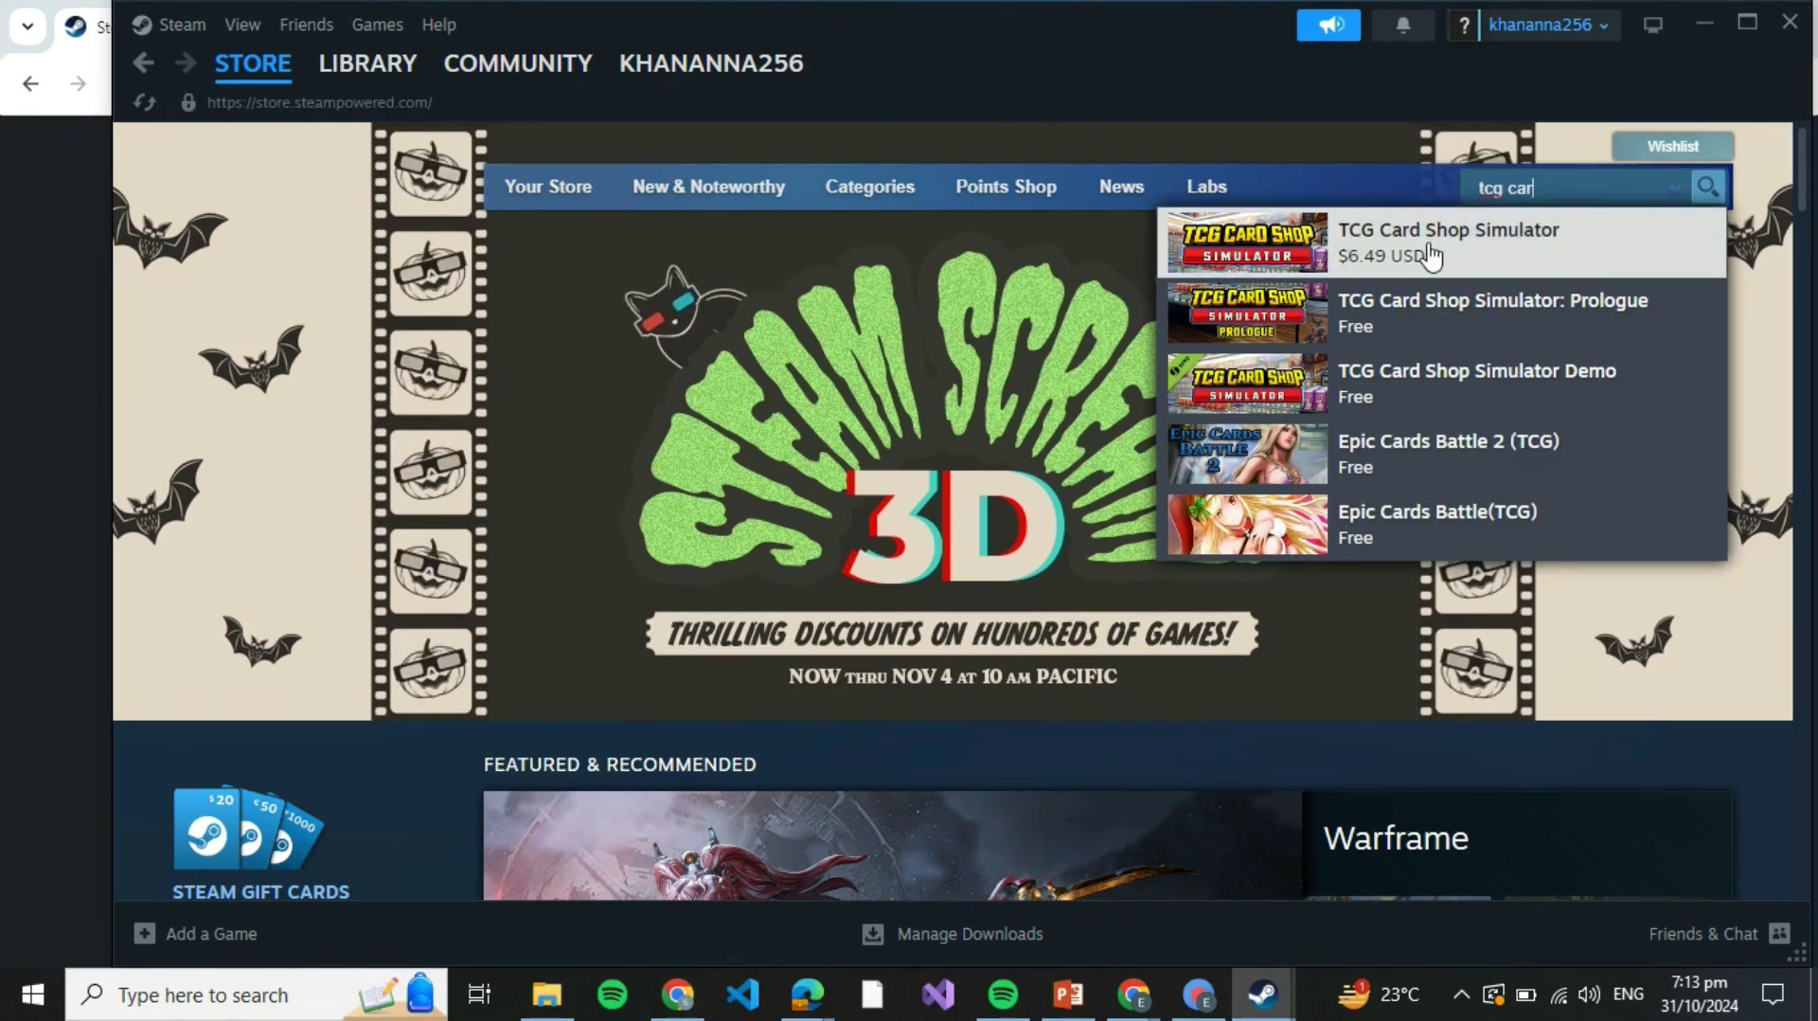
click(1513, 252)
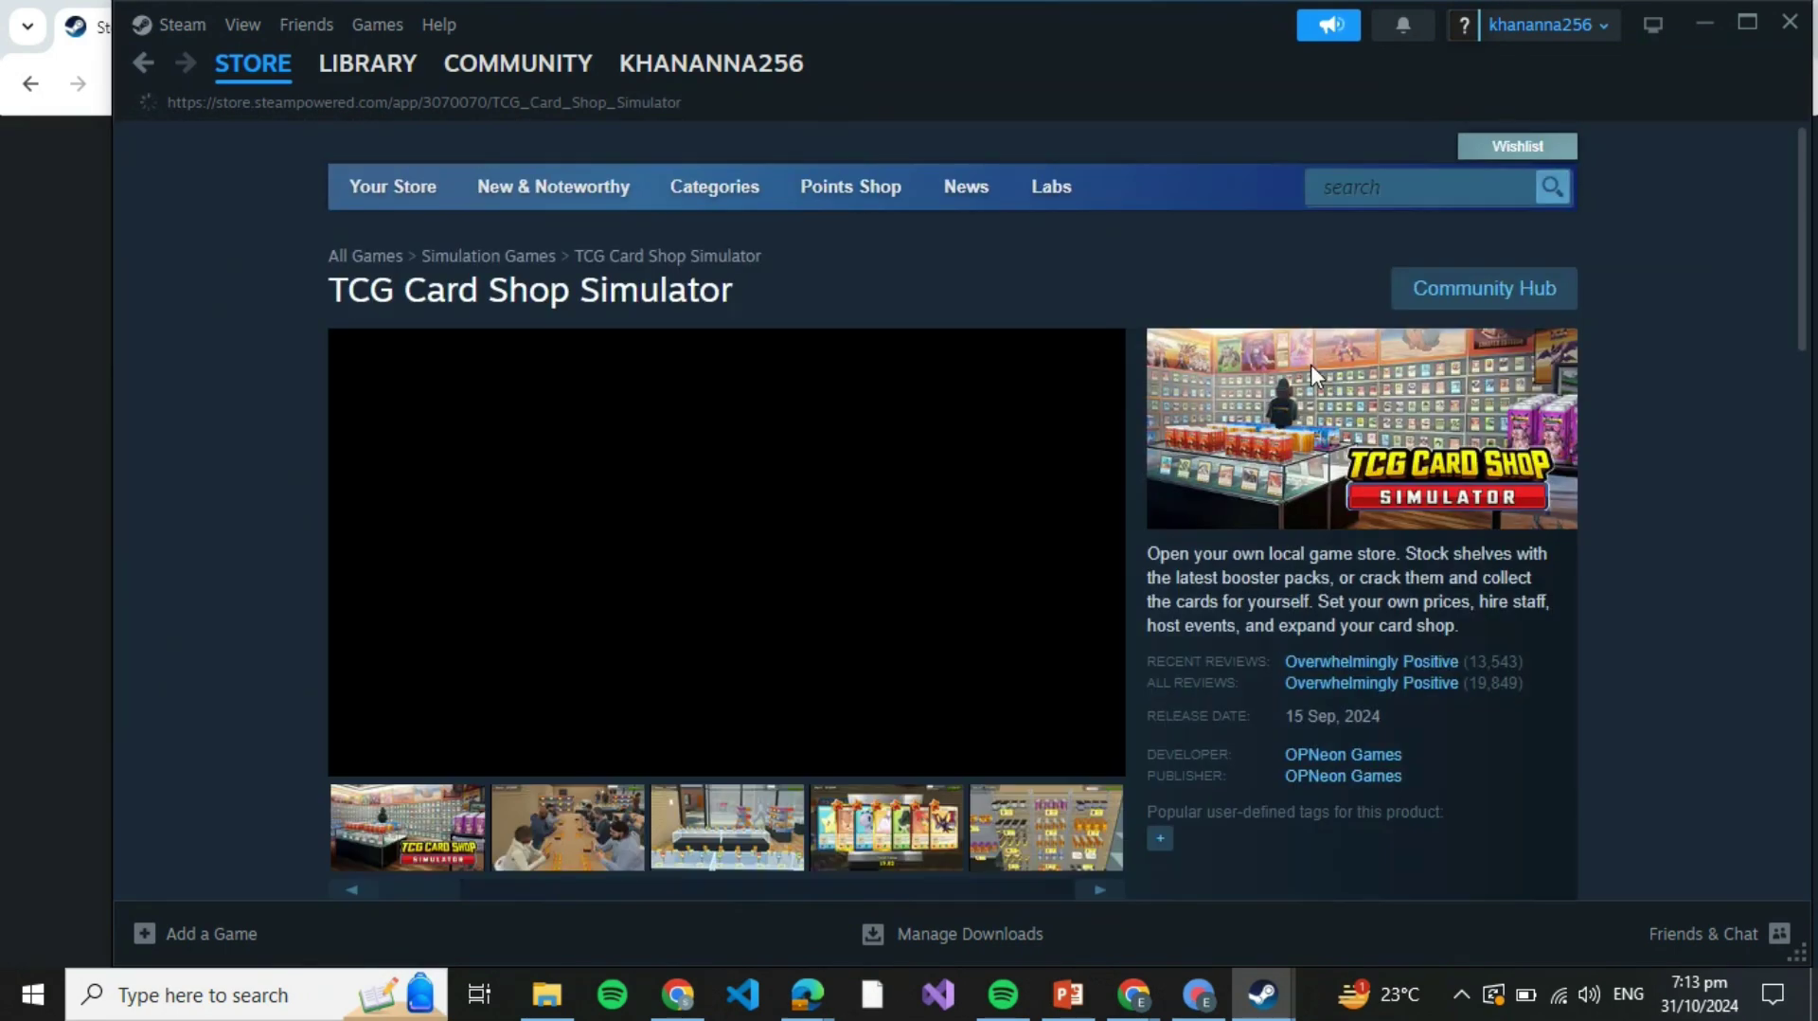
scroll(1311, 366, down, 3)
scroll(1310, 360, down, 1)
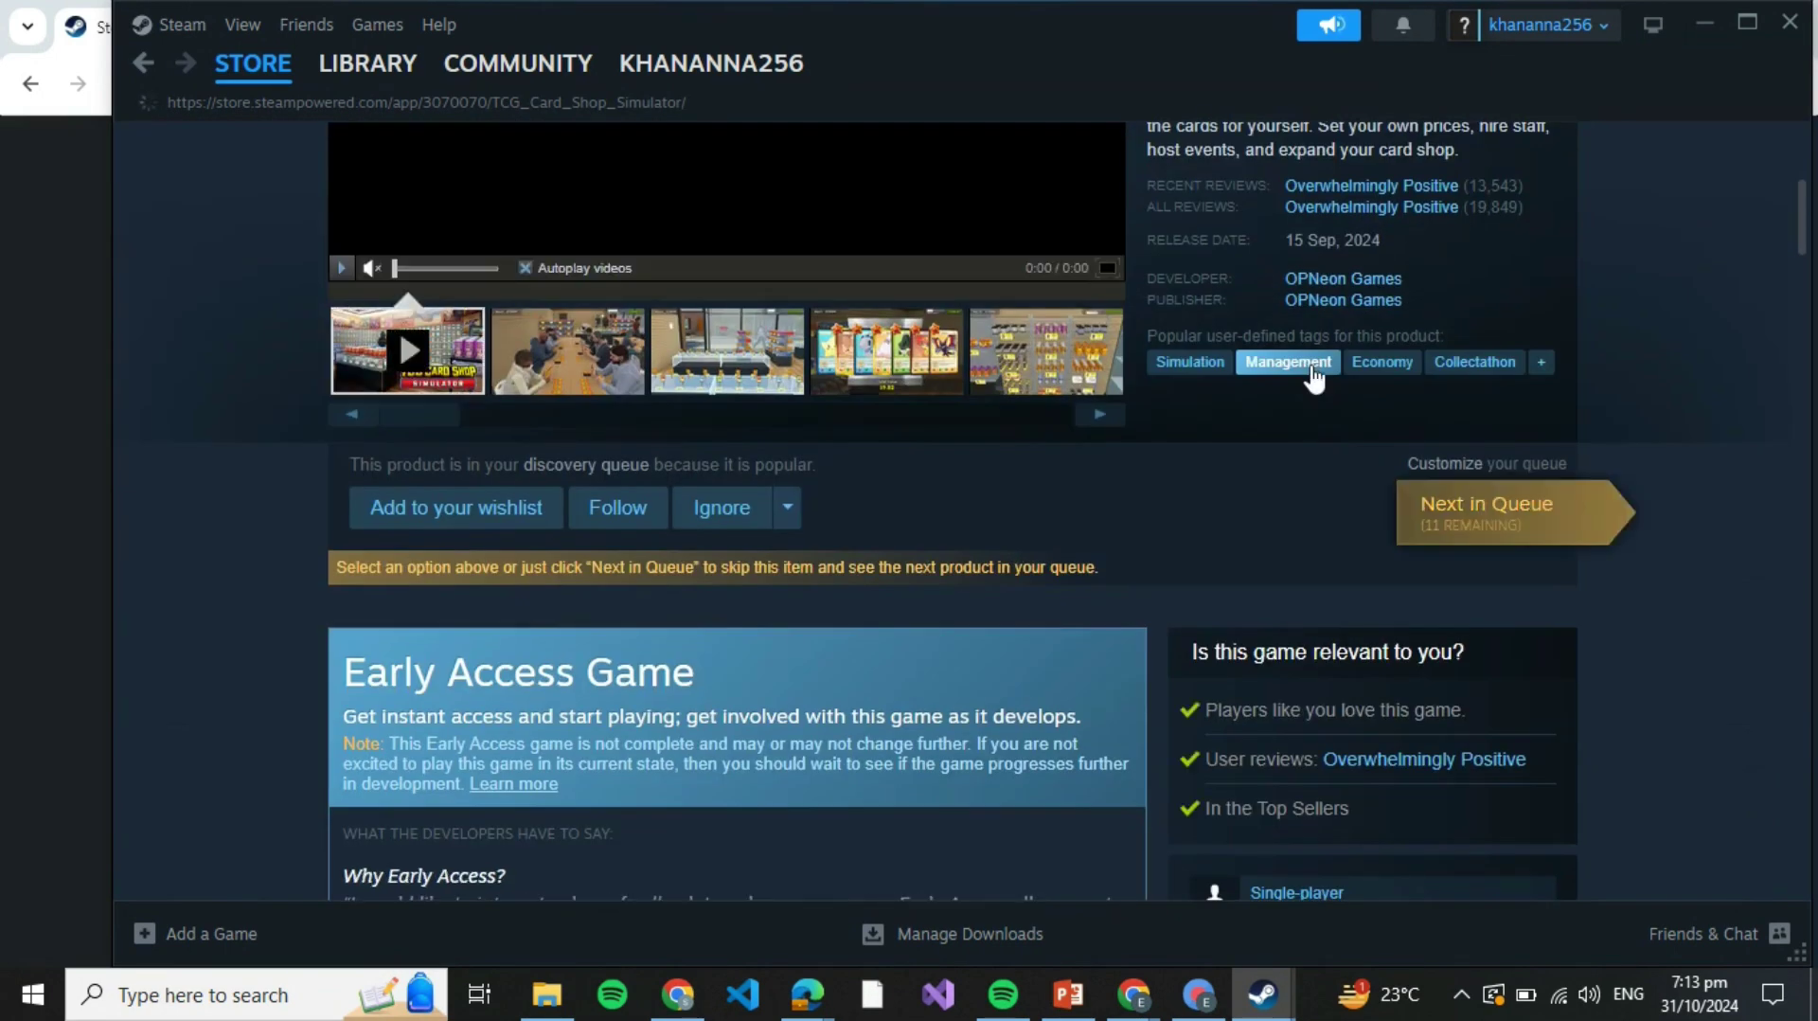
scroll(1310, 361, down, 5)
scroll(1310, 361, down, 1)
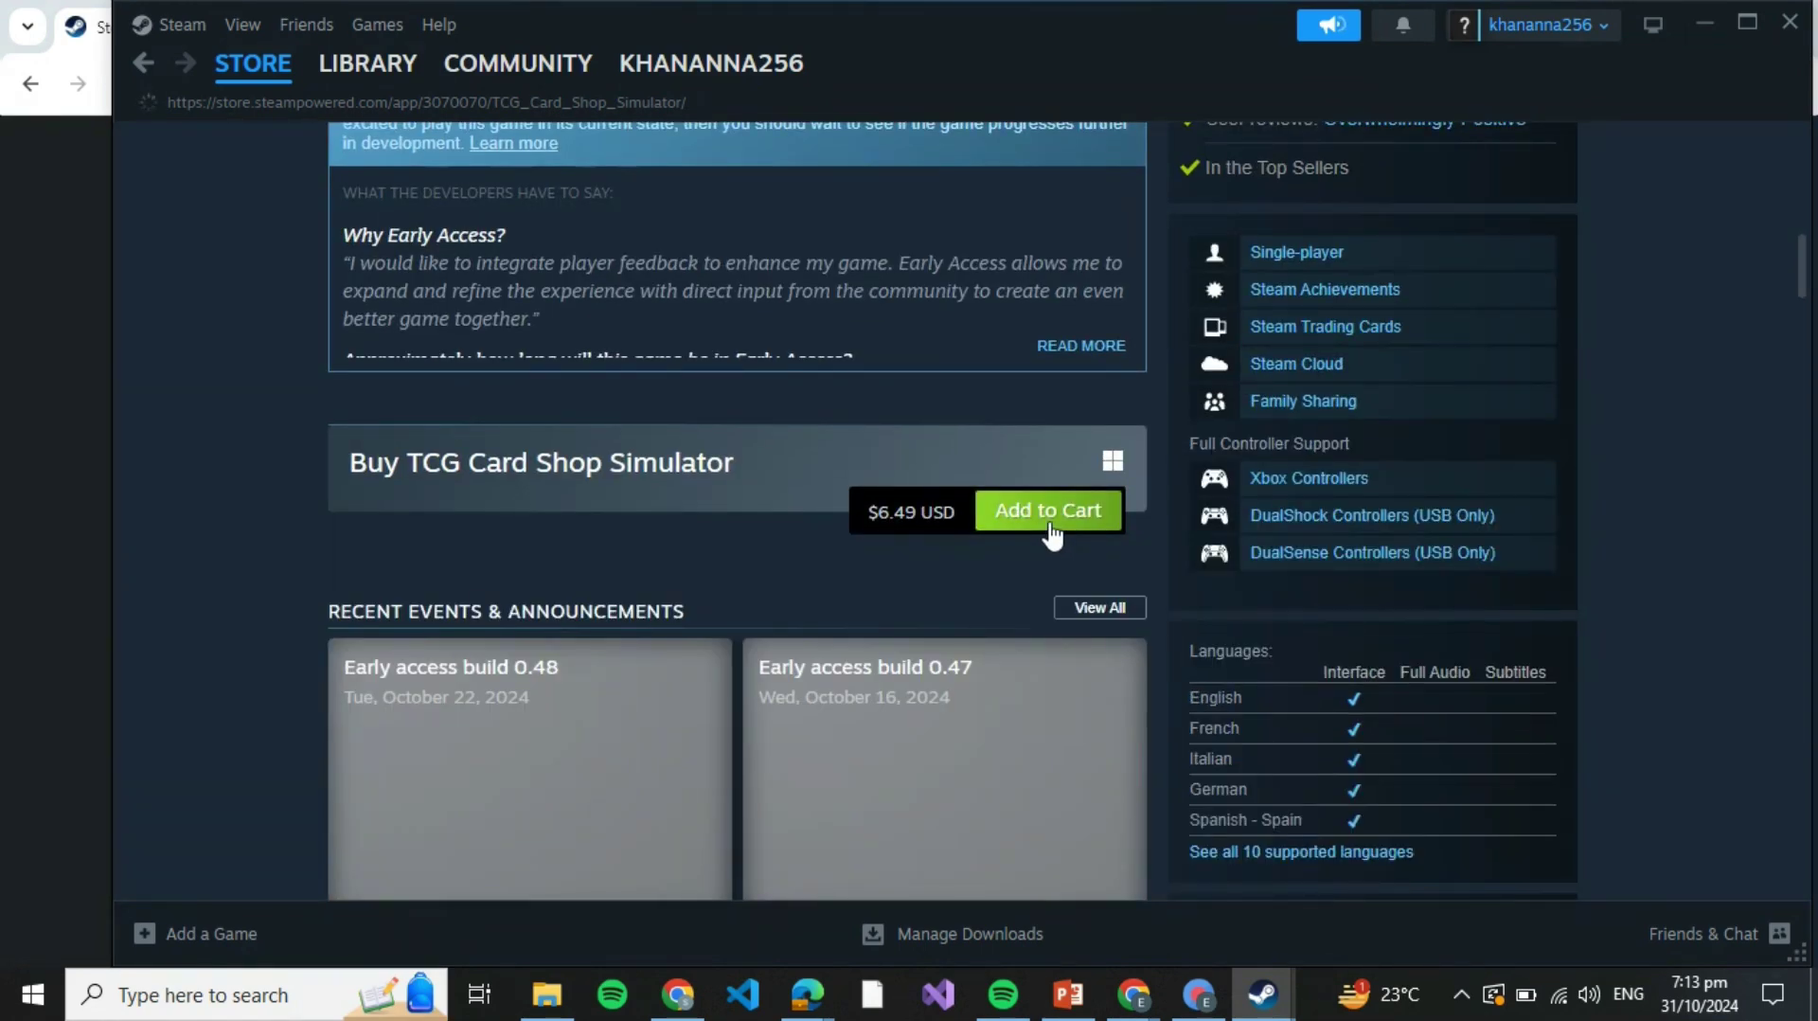
Add TCG Card Shop Simulator to the cart for my own account and continue to payment
click(1052, 534)
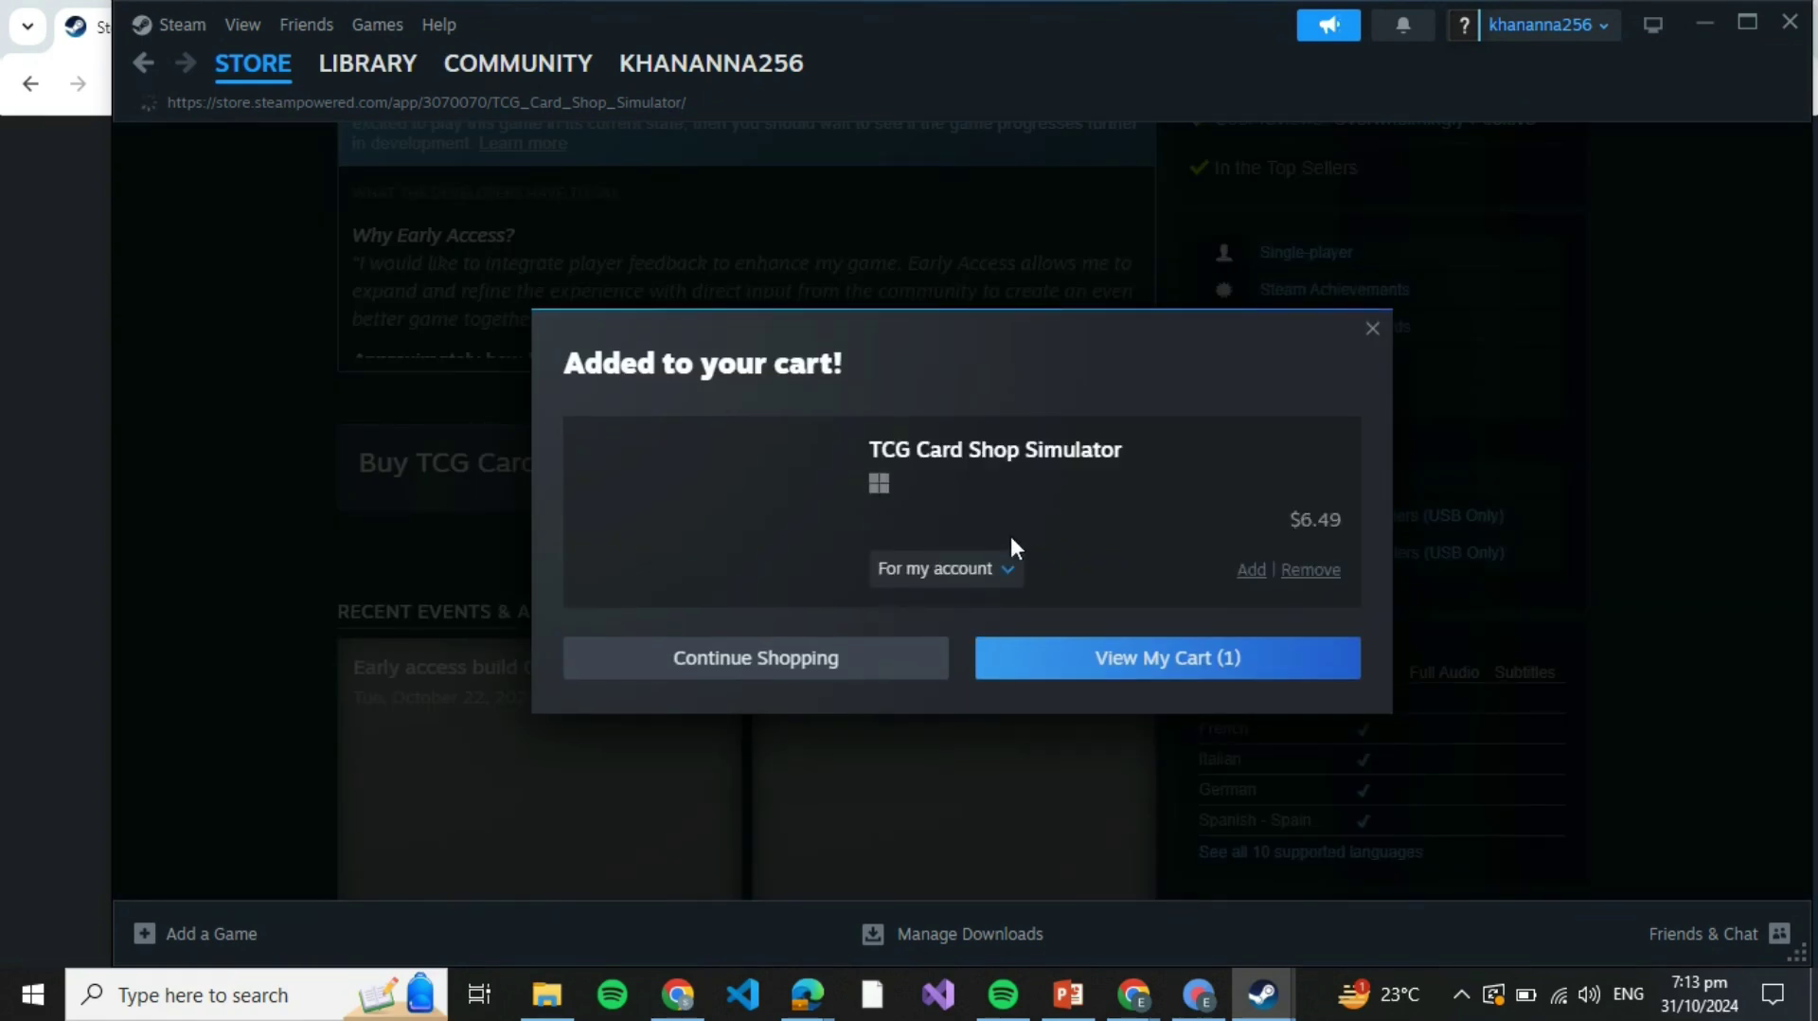
click(1188, 670)
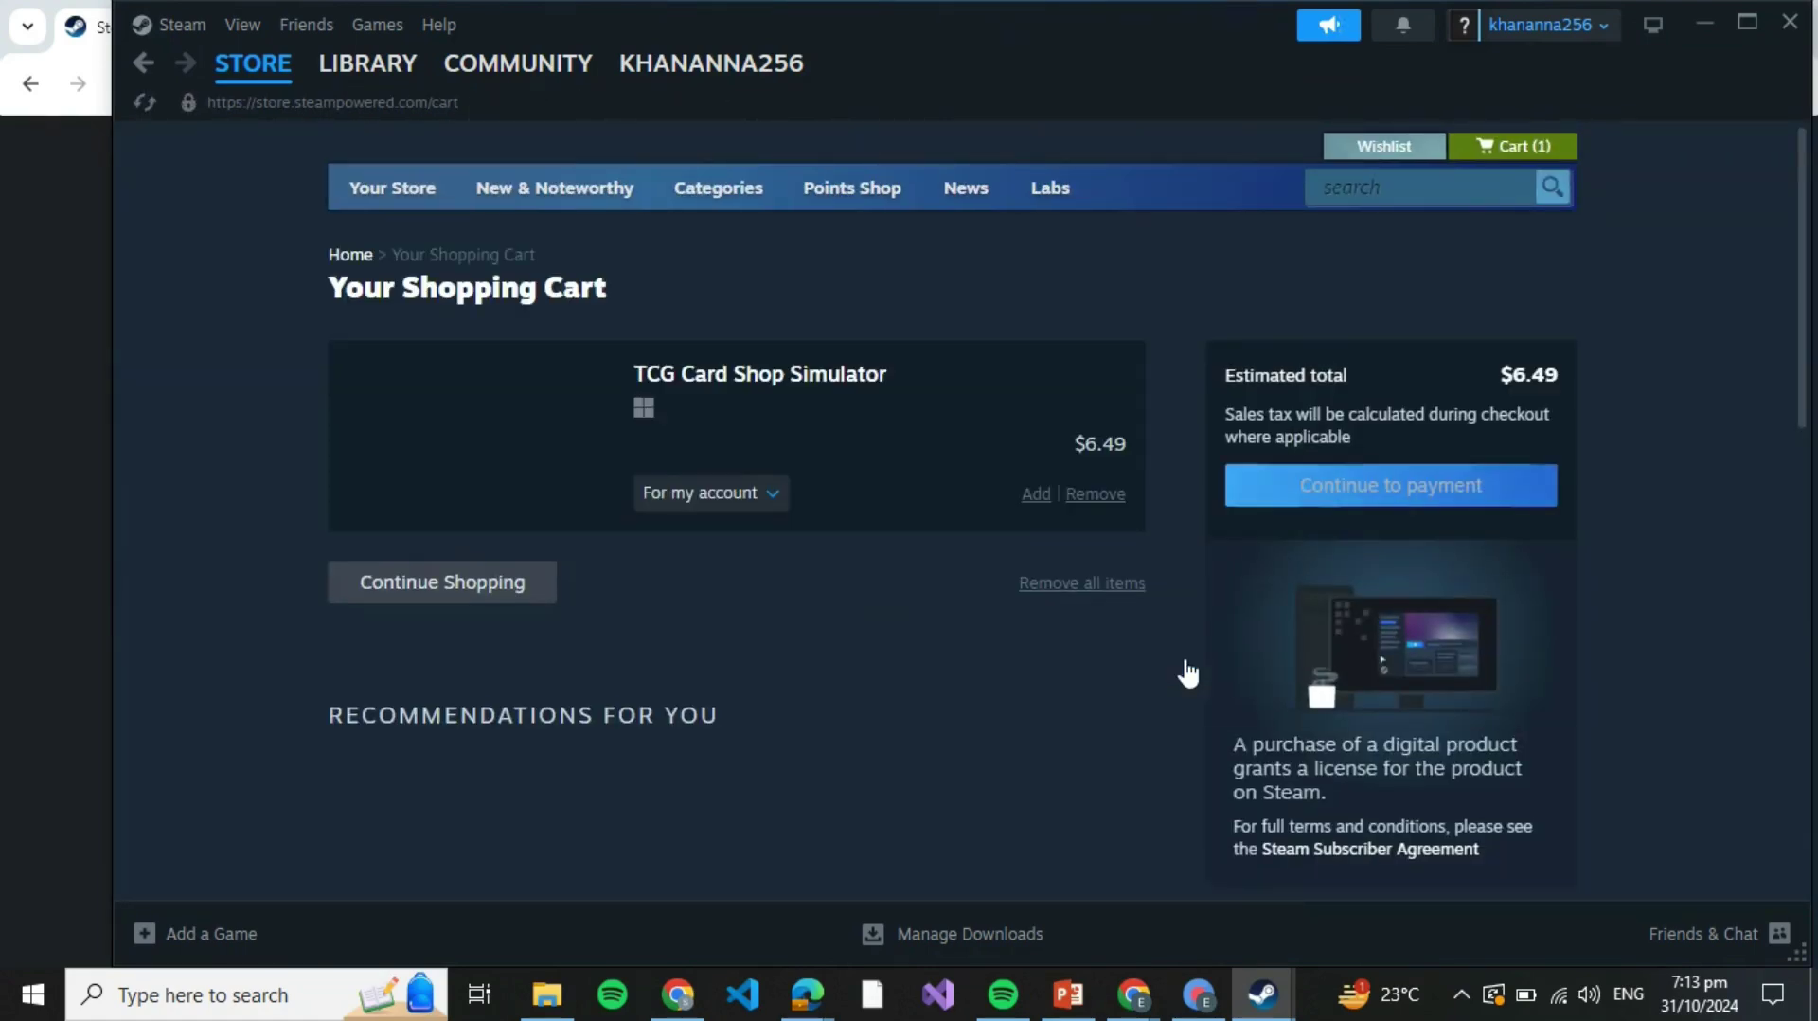
scroll(1189, 673, down, 1)
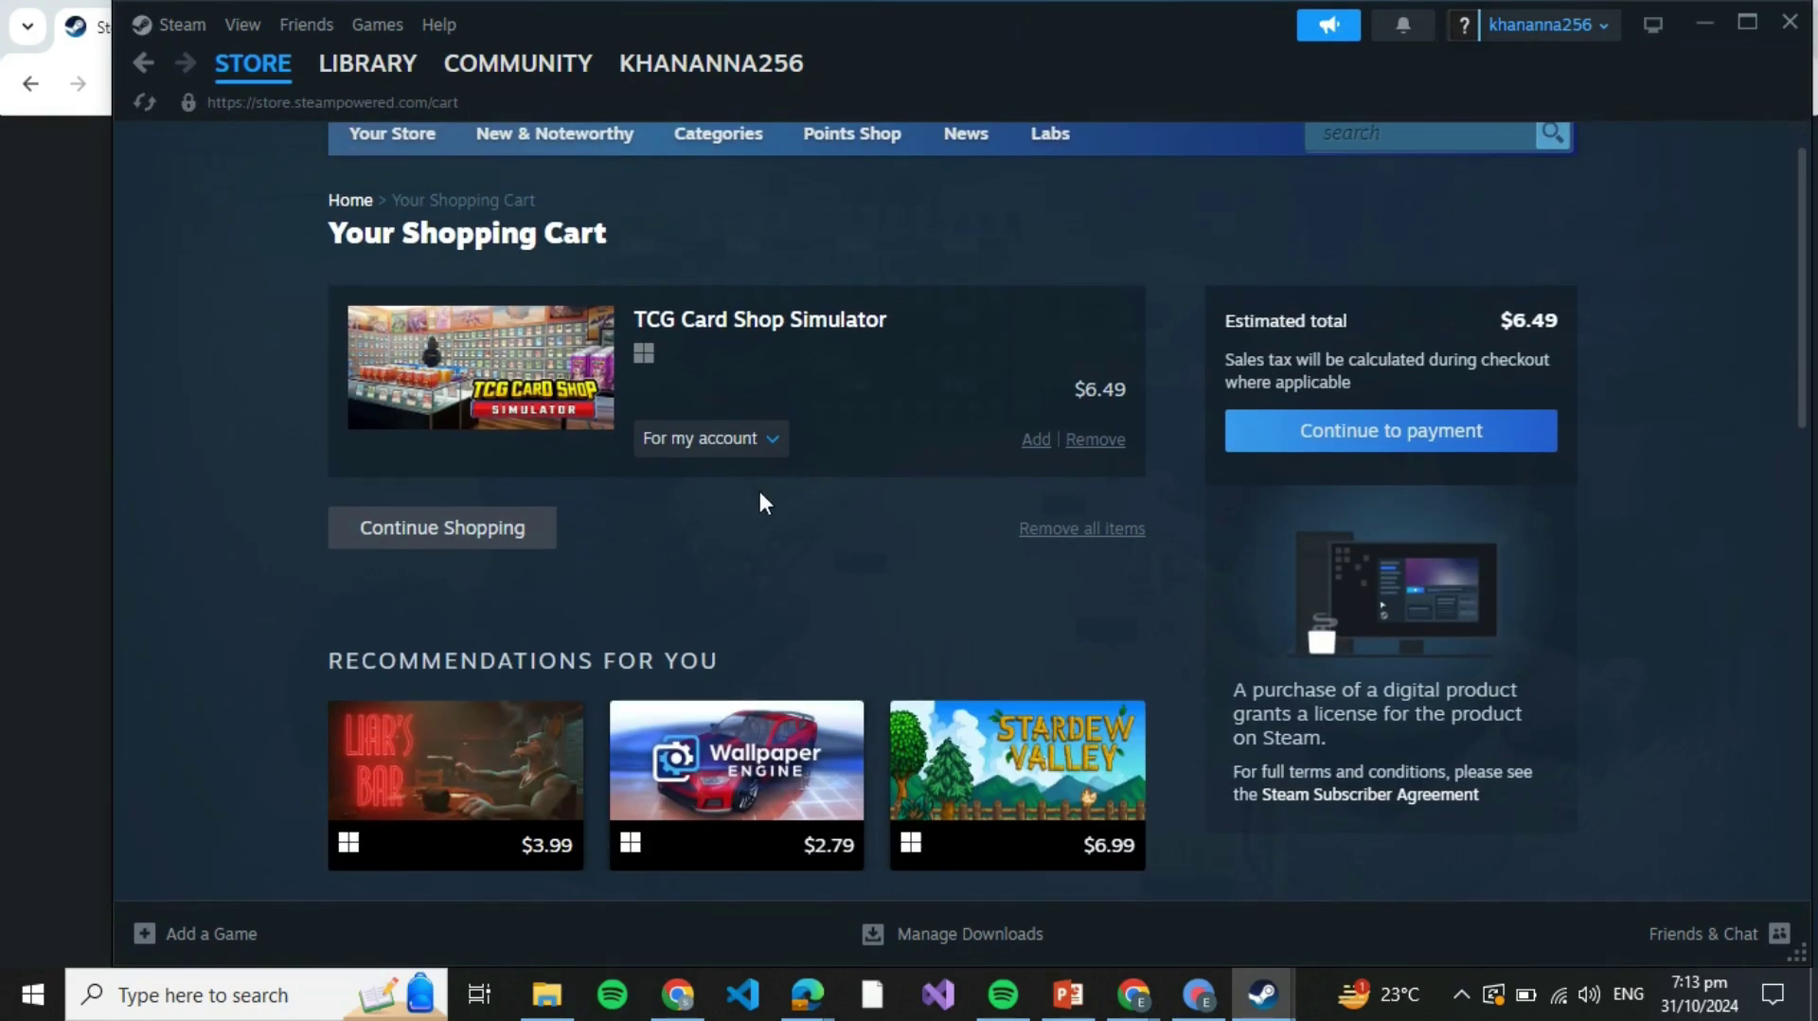
click(713, 461)
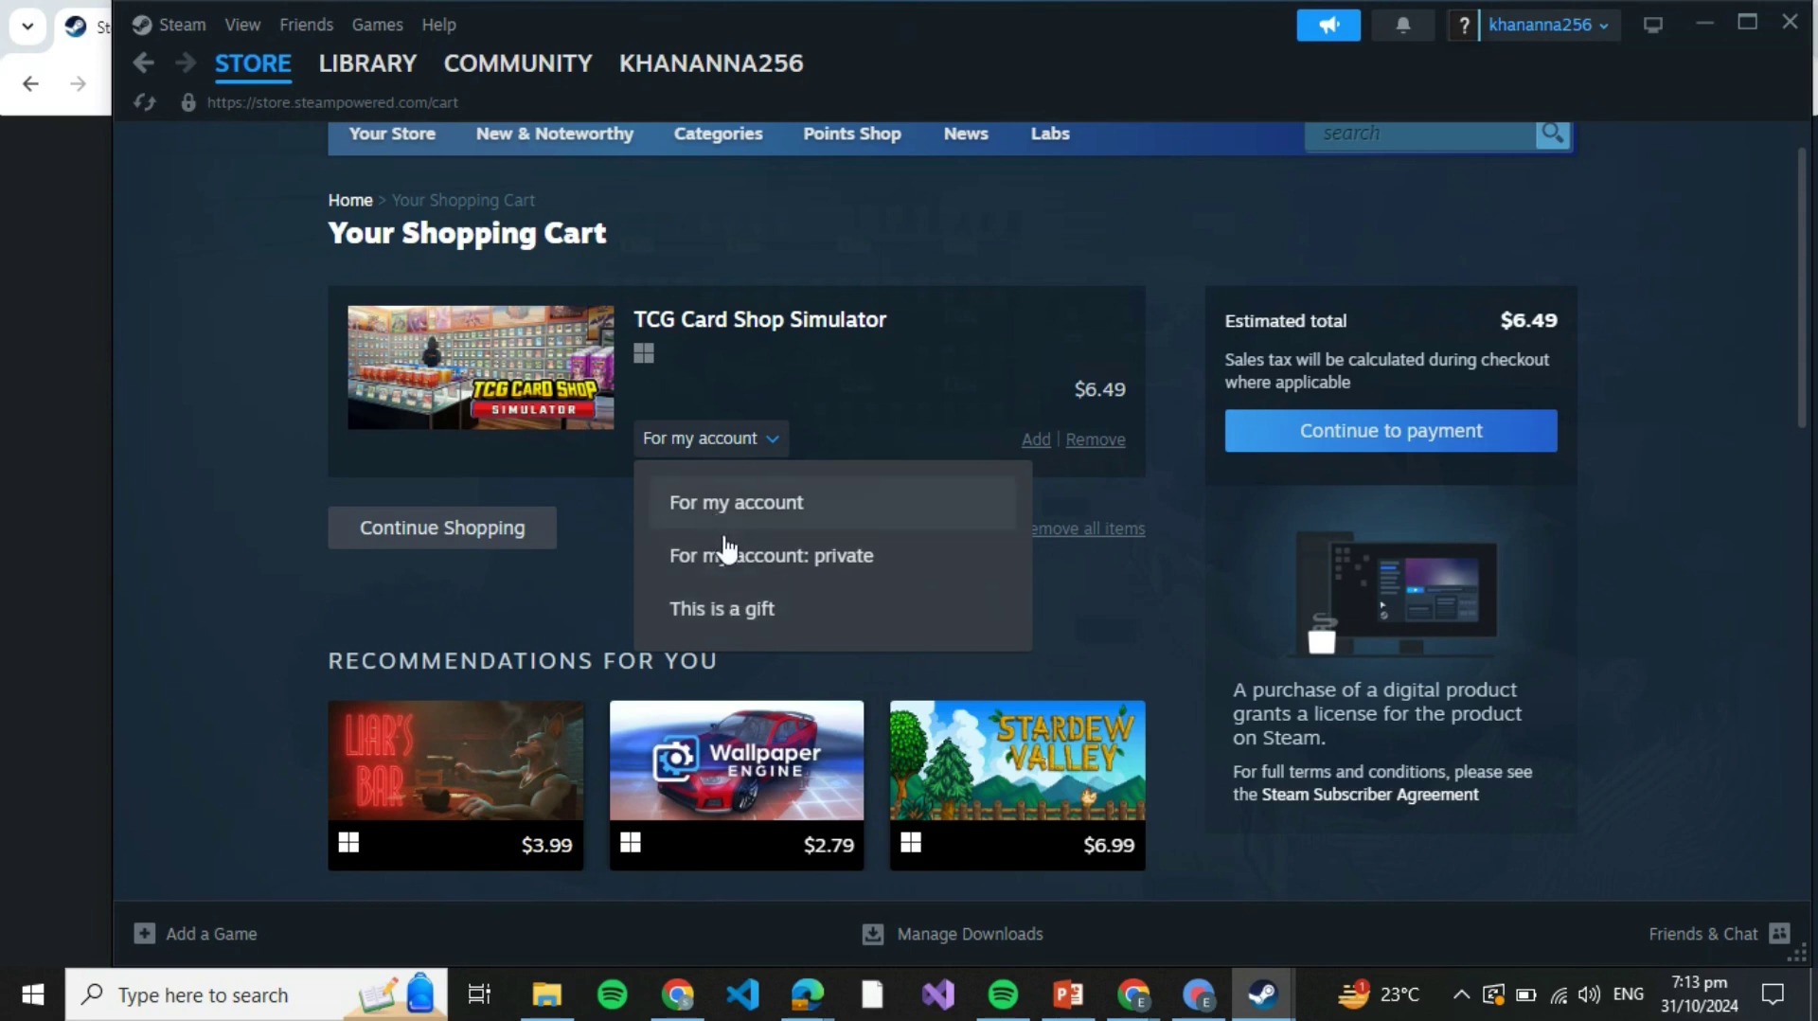
click(739, 505)
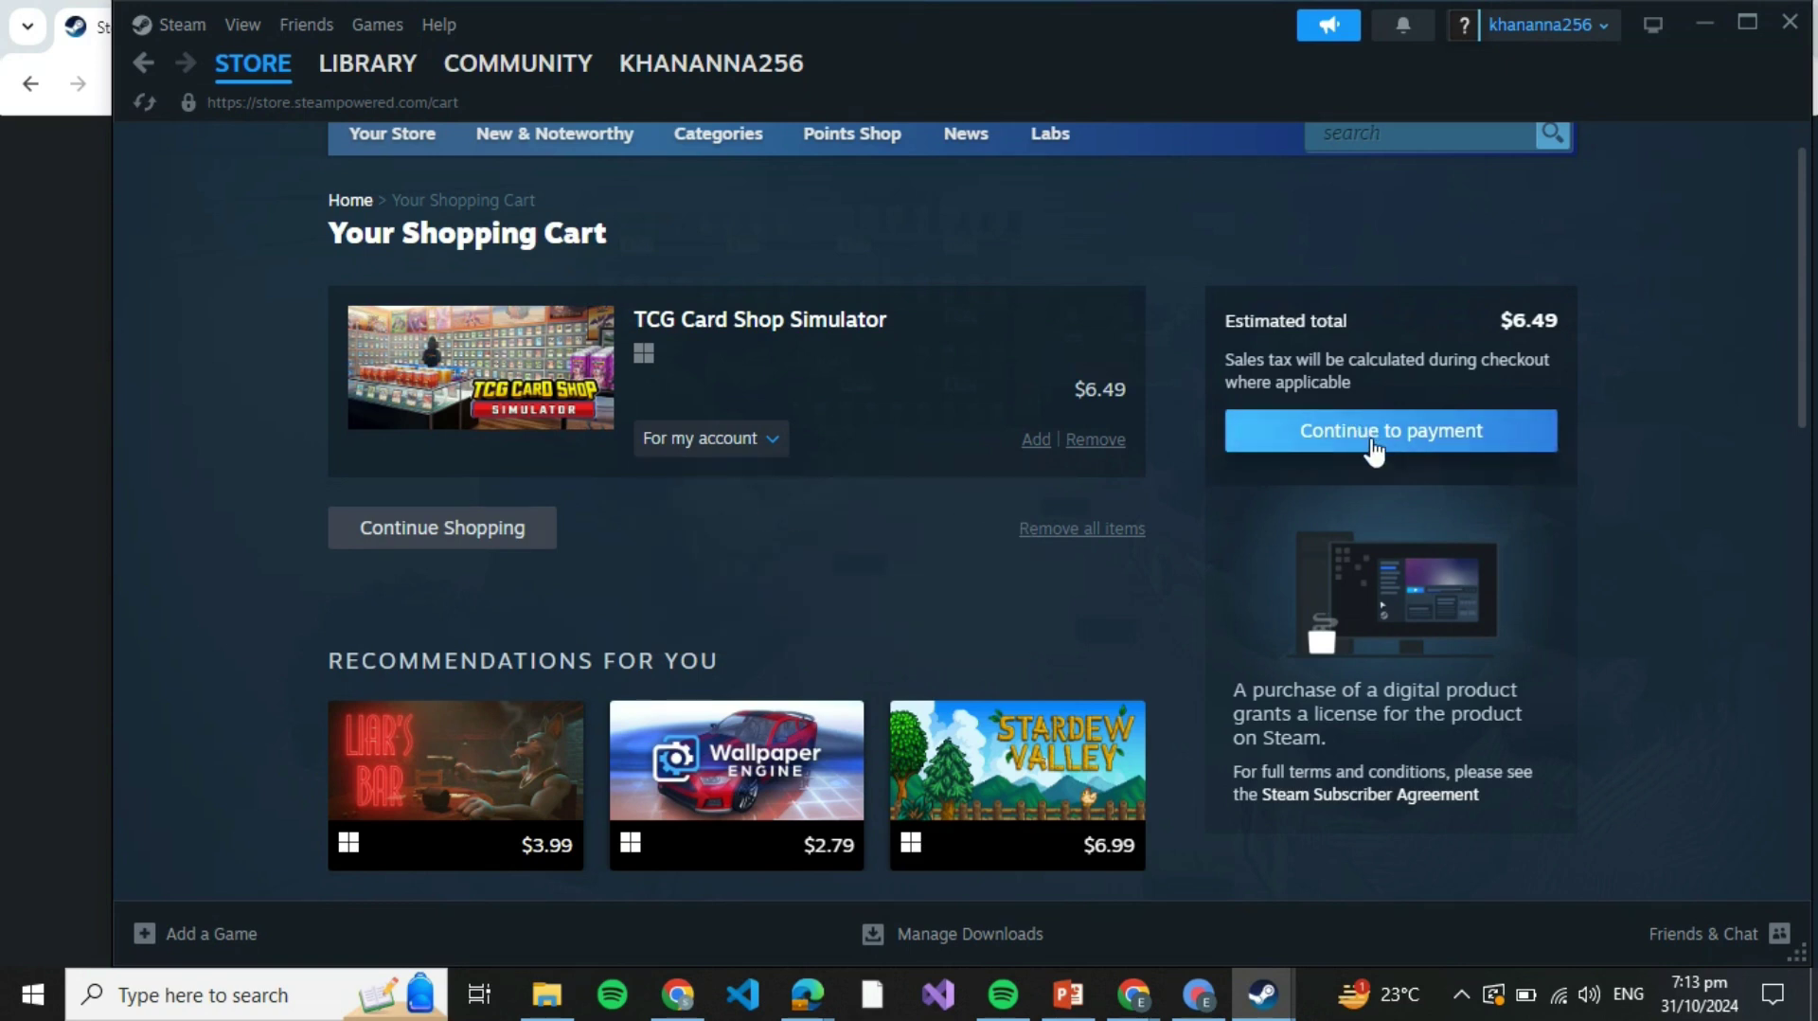
click(1374, 451)
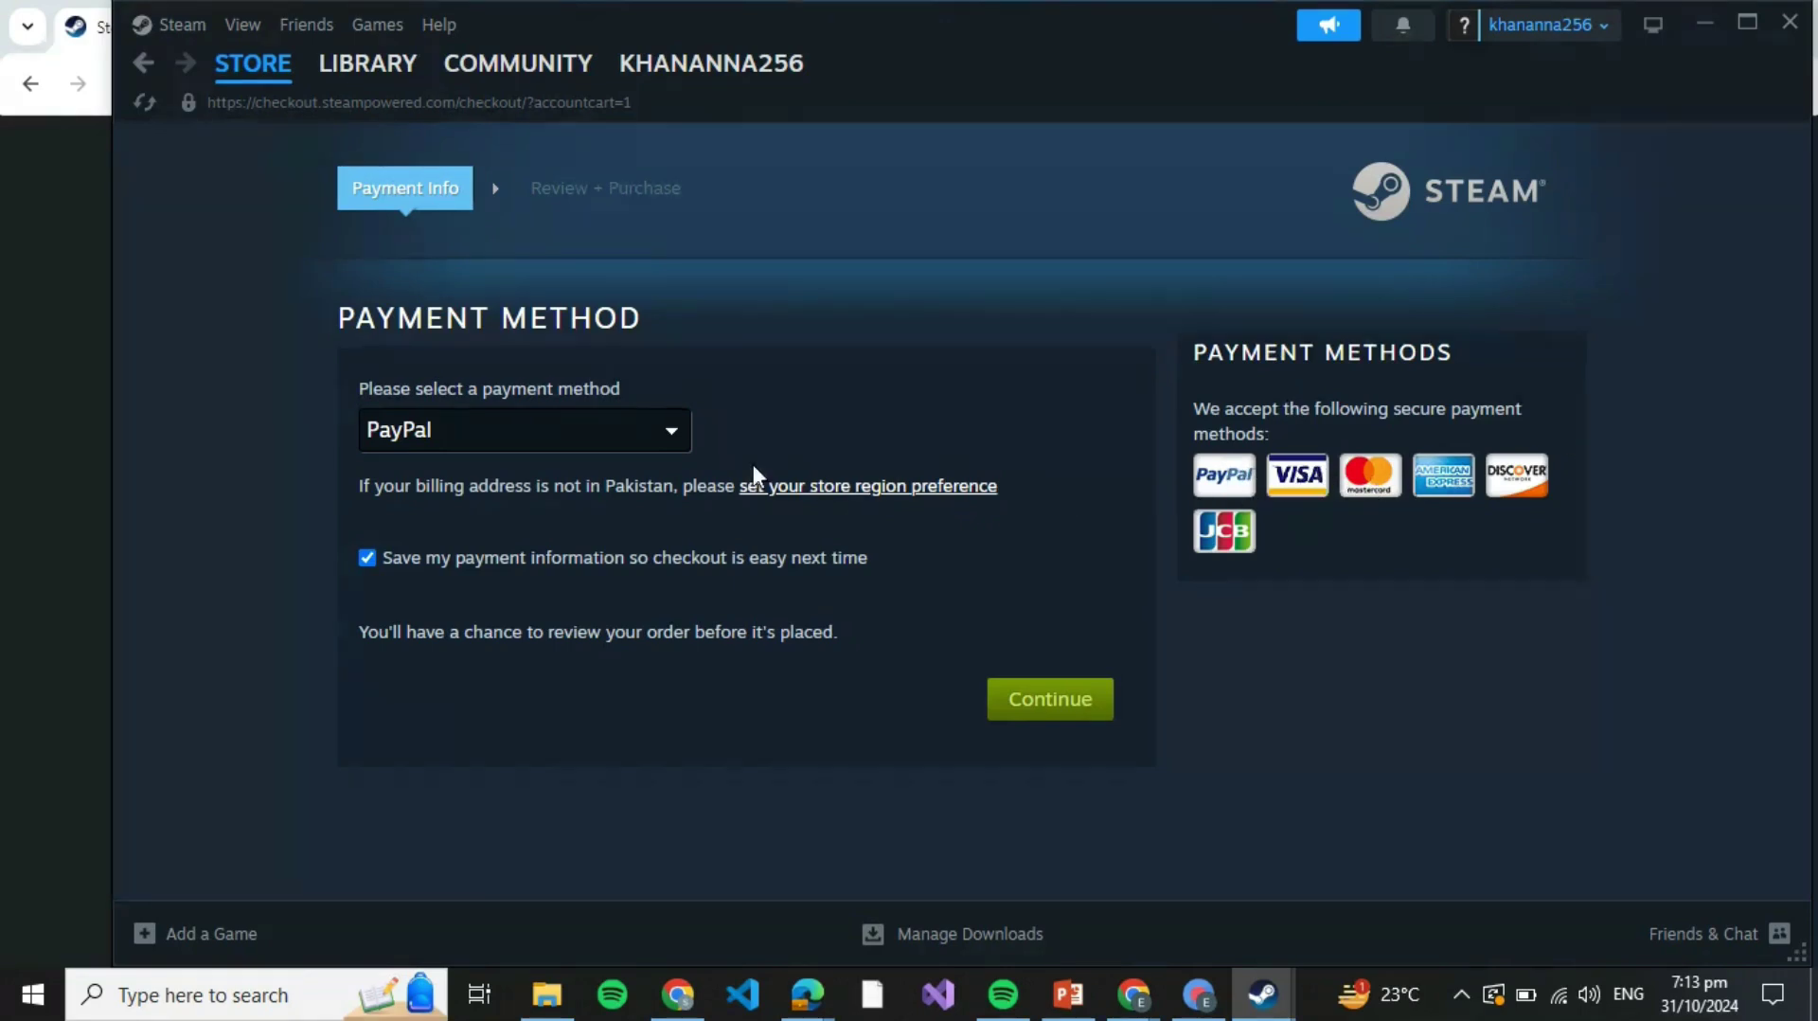
Keep PayPal as the checkout payment method
click(545, 431)
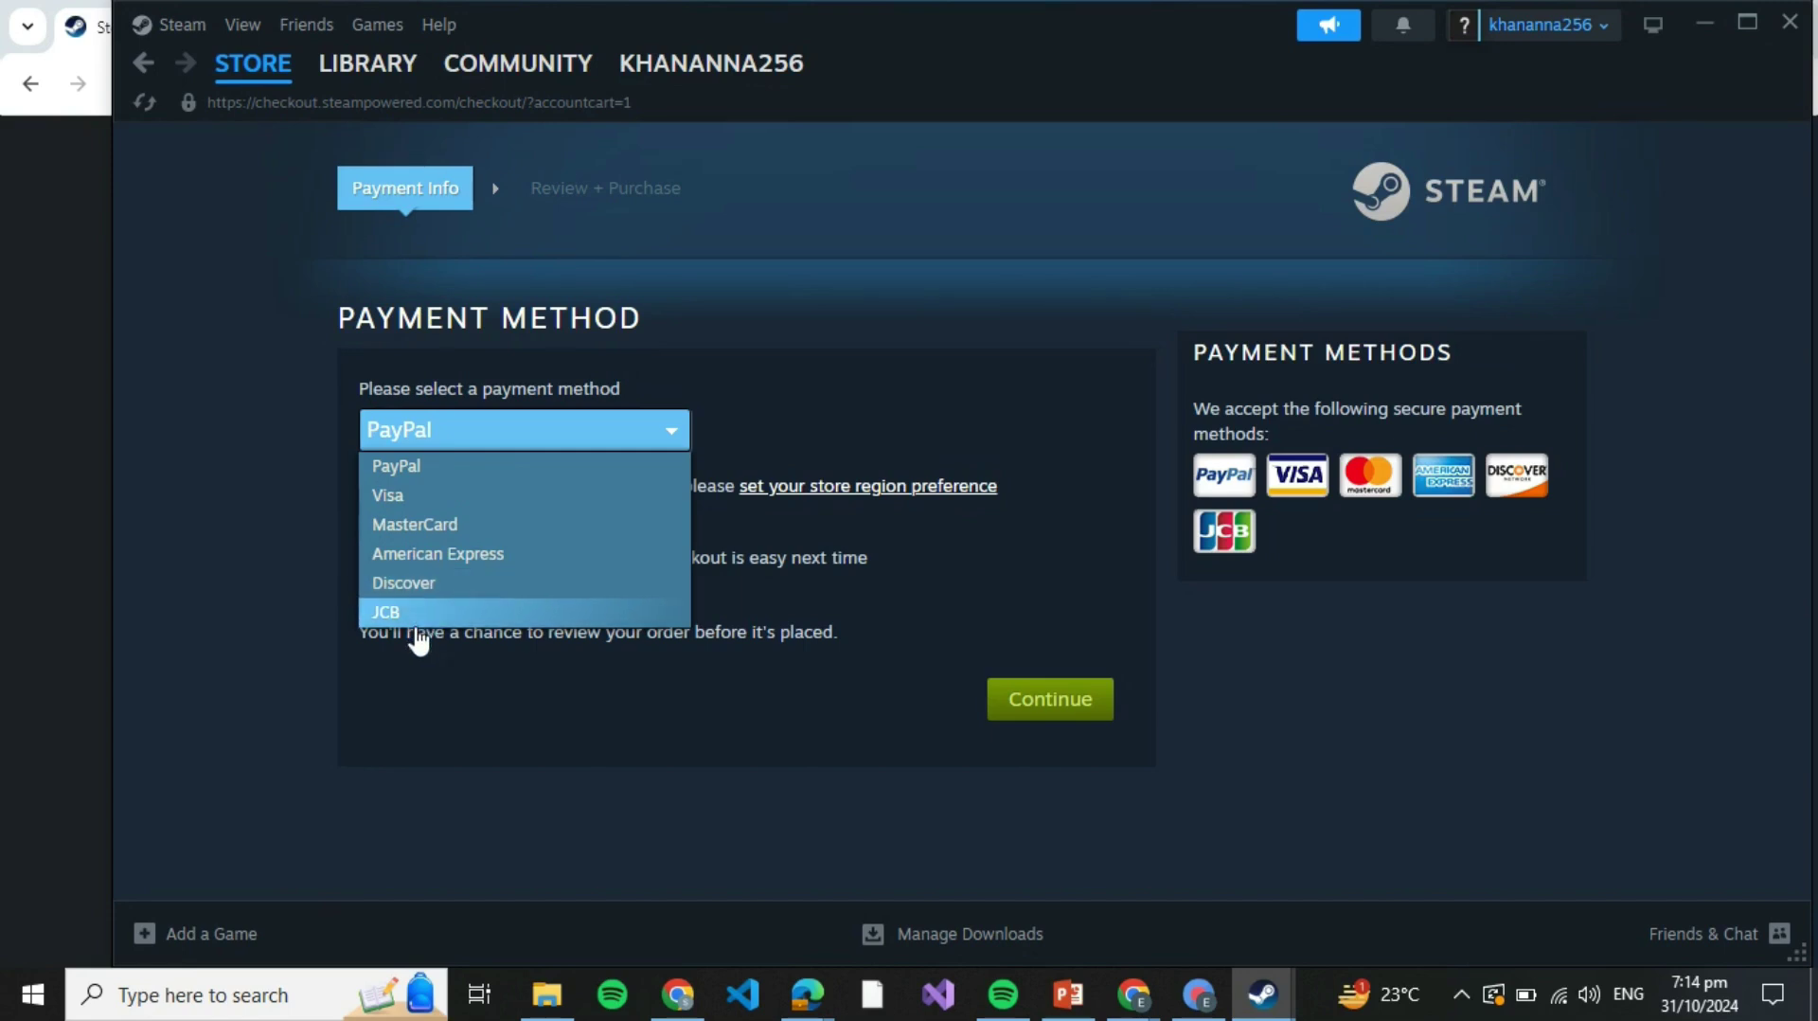
click(530, 702)
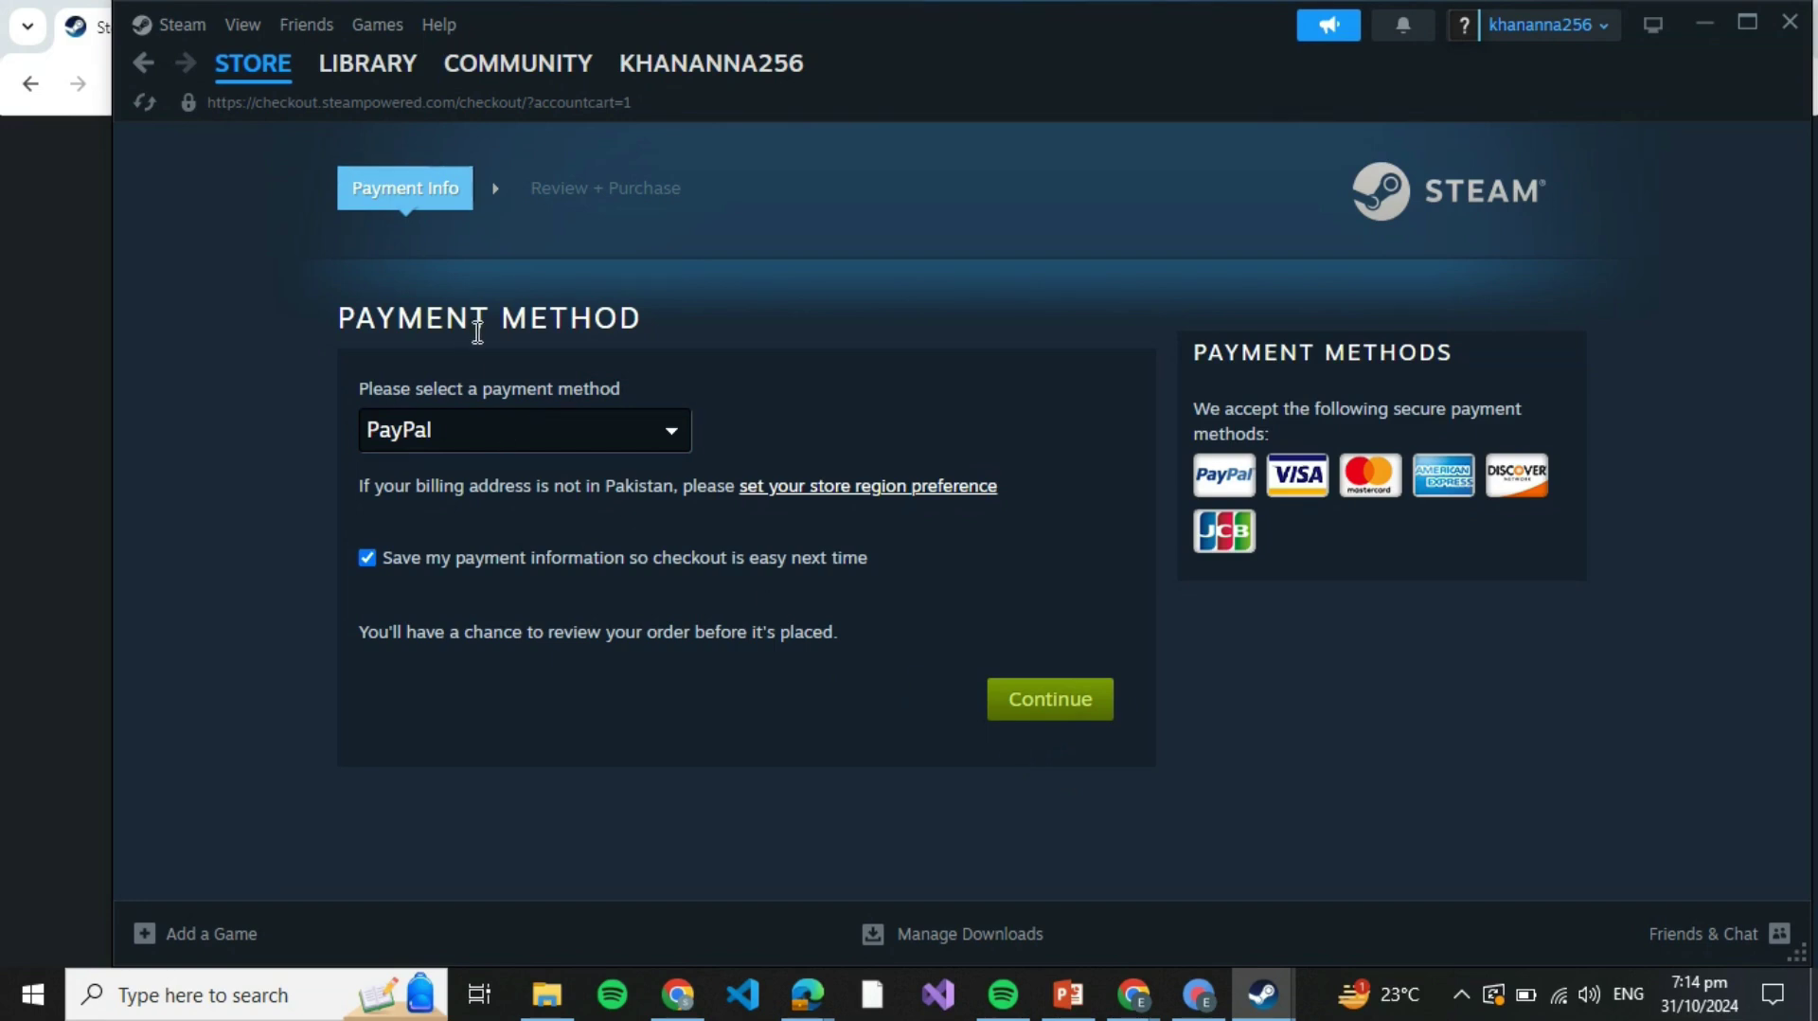
mouse_move(407, 71)
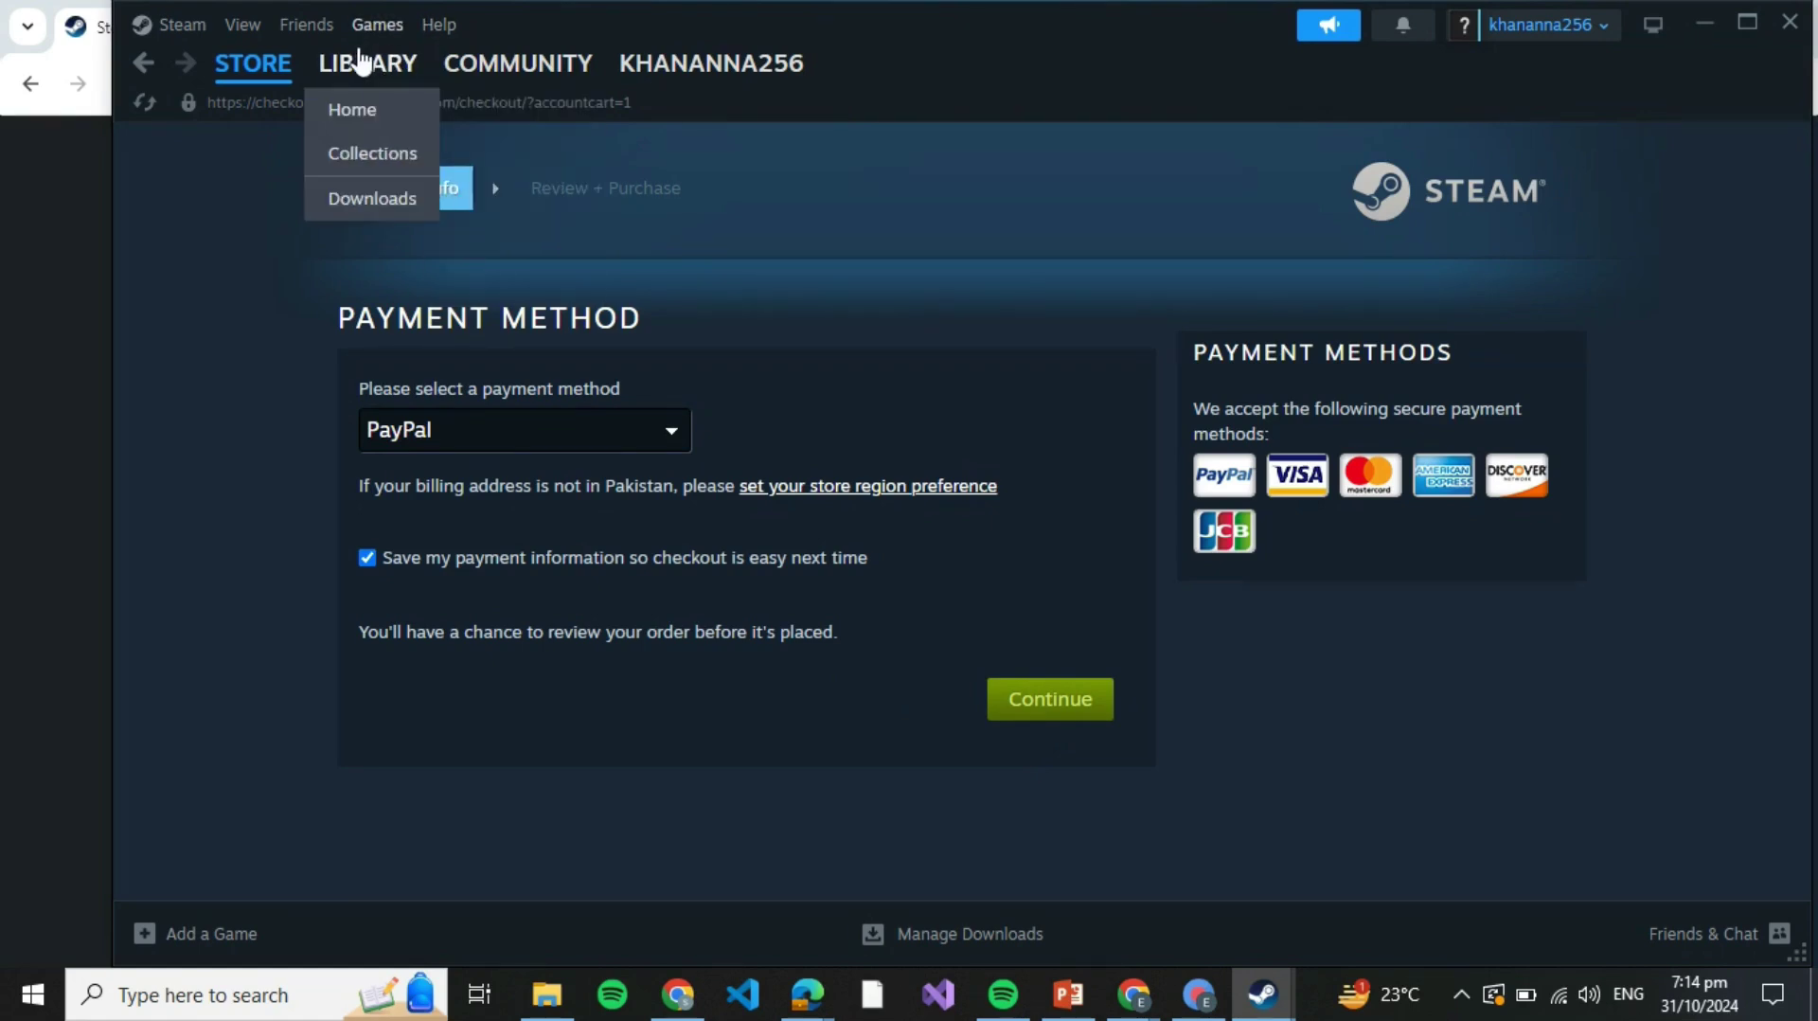
Open the Library and toggle the Games filter off and back on, showing the empty library
click(365, 63)
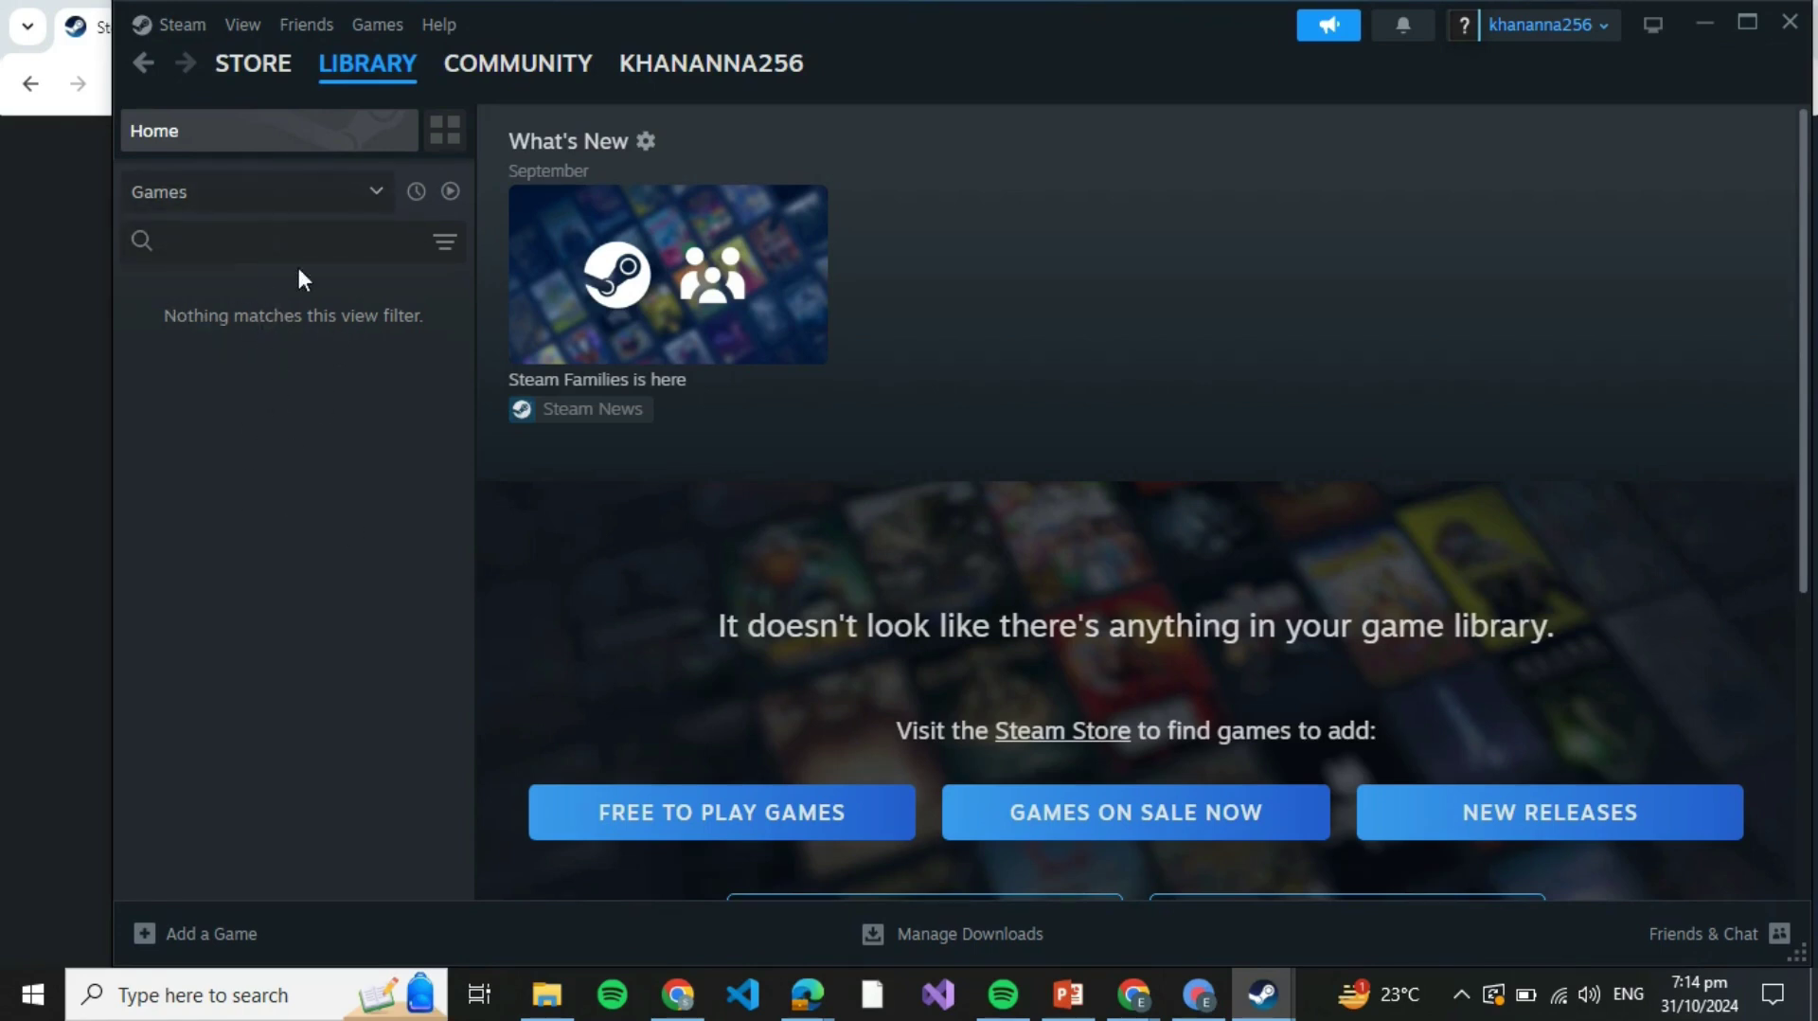
click(362, 186)
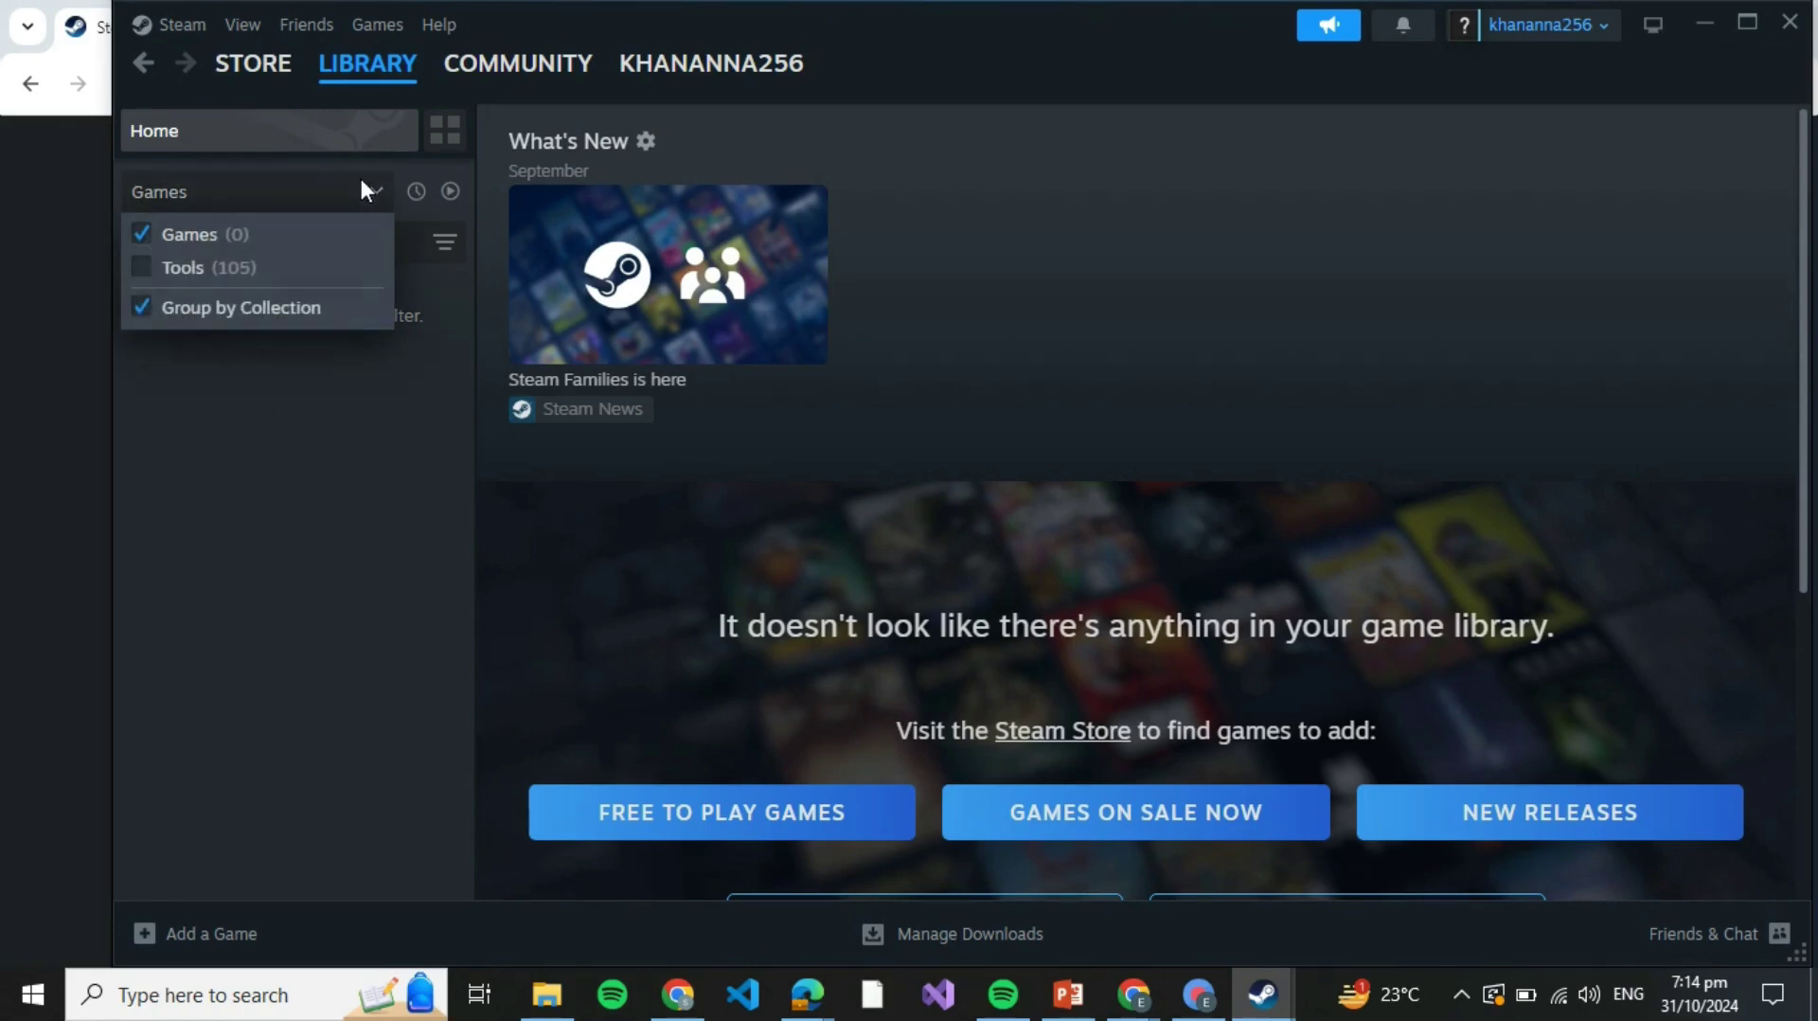
click(230, 237)
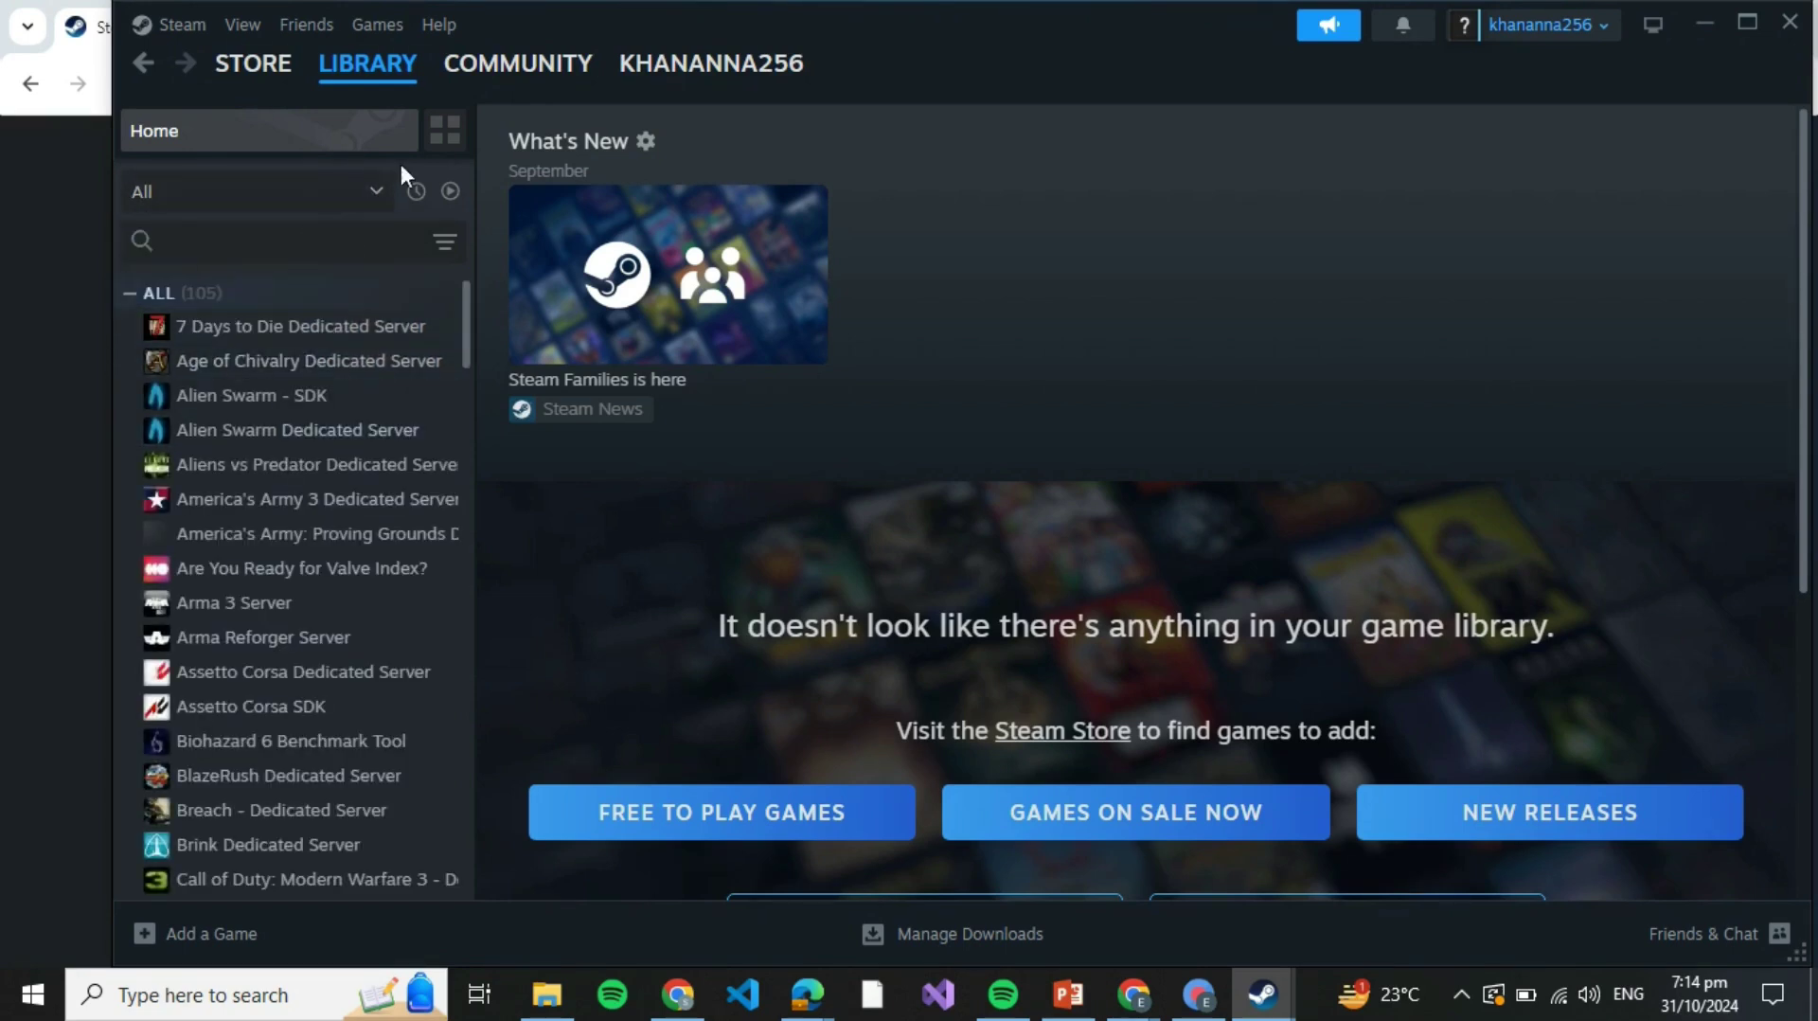
click(378, 190)
click(284, 243)
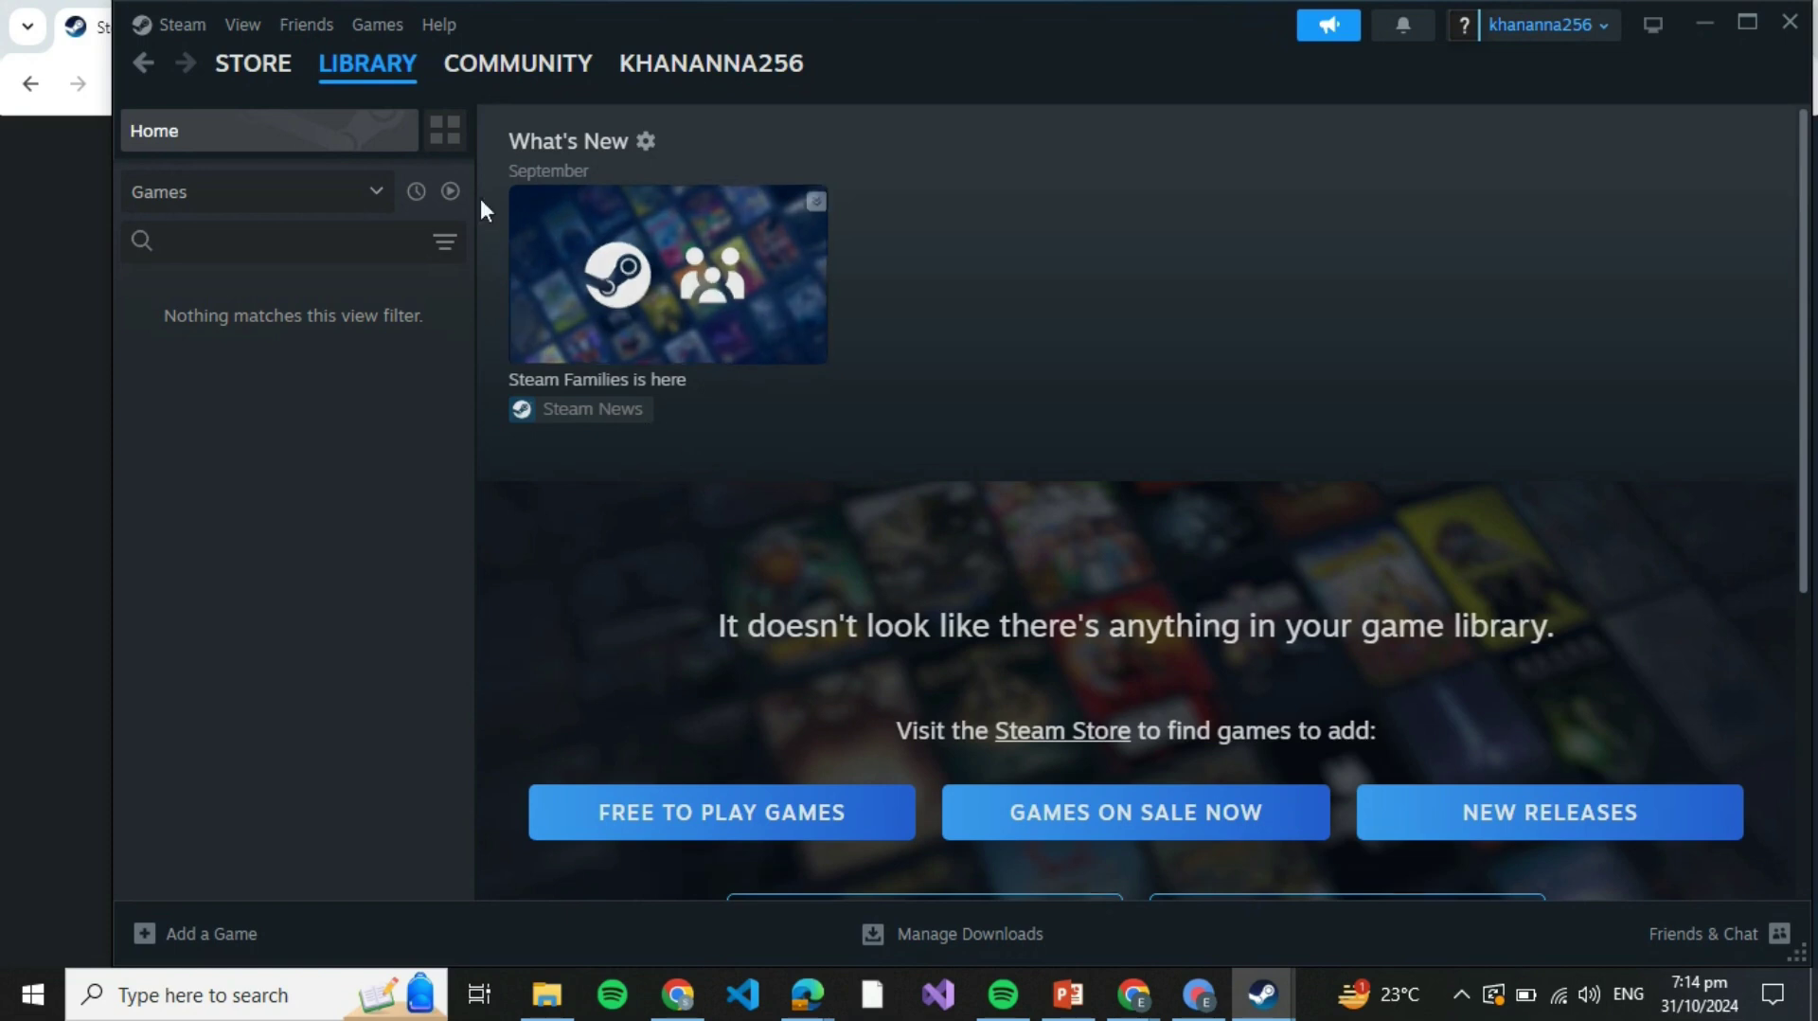
mouse_move(388, 99)
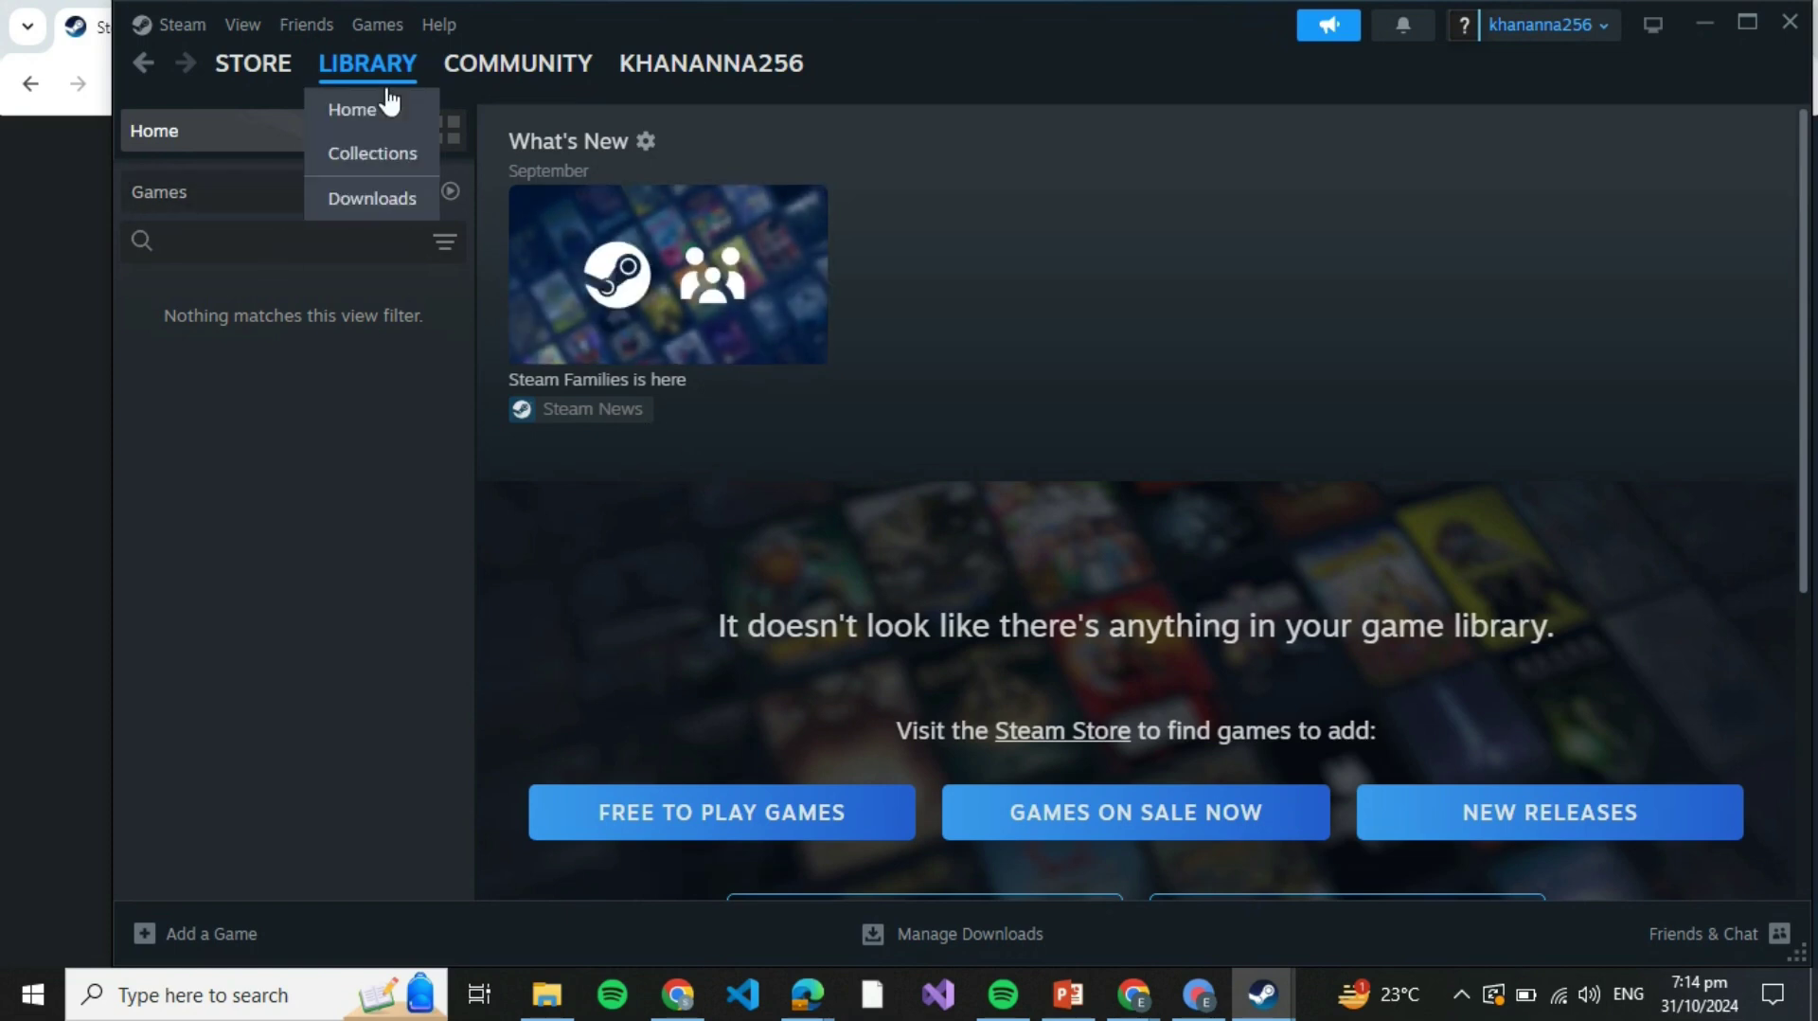